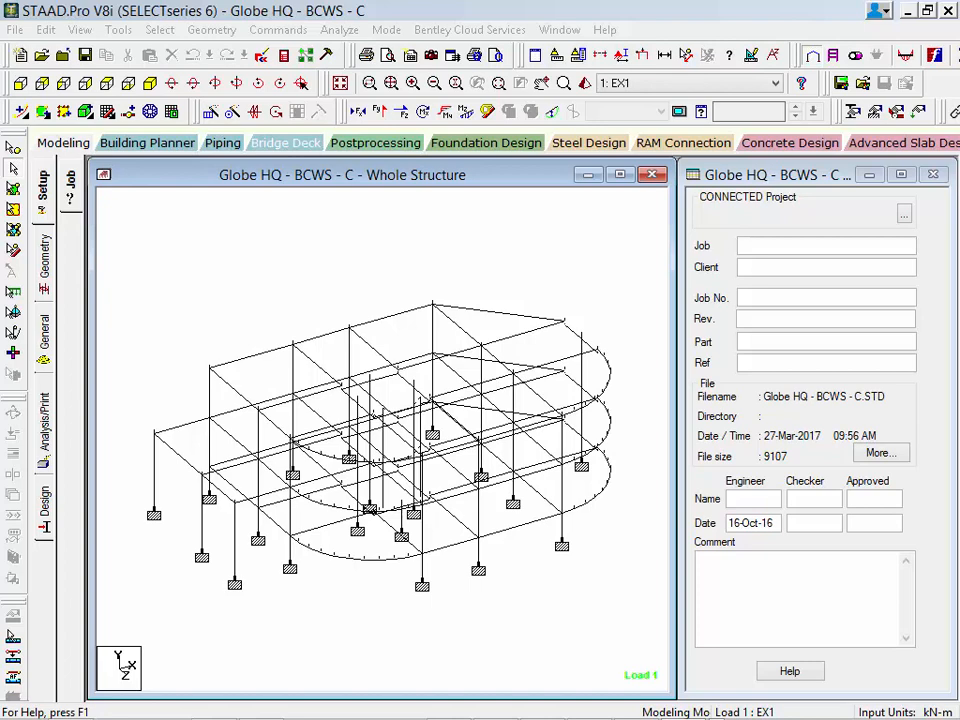
Run the analysis of the Globe HQ - BCWS - C model and close the results, staying in modeling mode
{"action": "left_click", "coordinate": [340, 30]}
{"action": "left_click", "coordinate": [340, 52]}
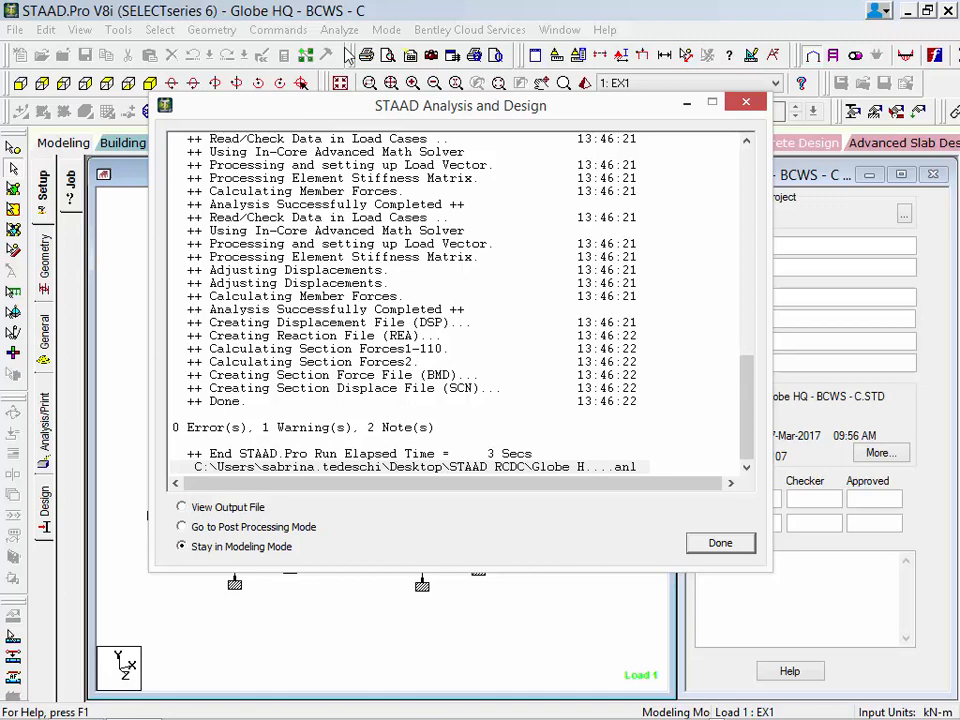
{"action": "left_click", "coordinate": [712, 549]}
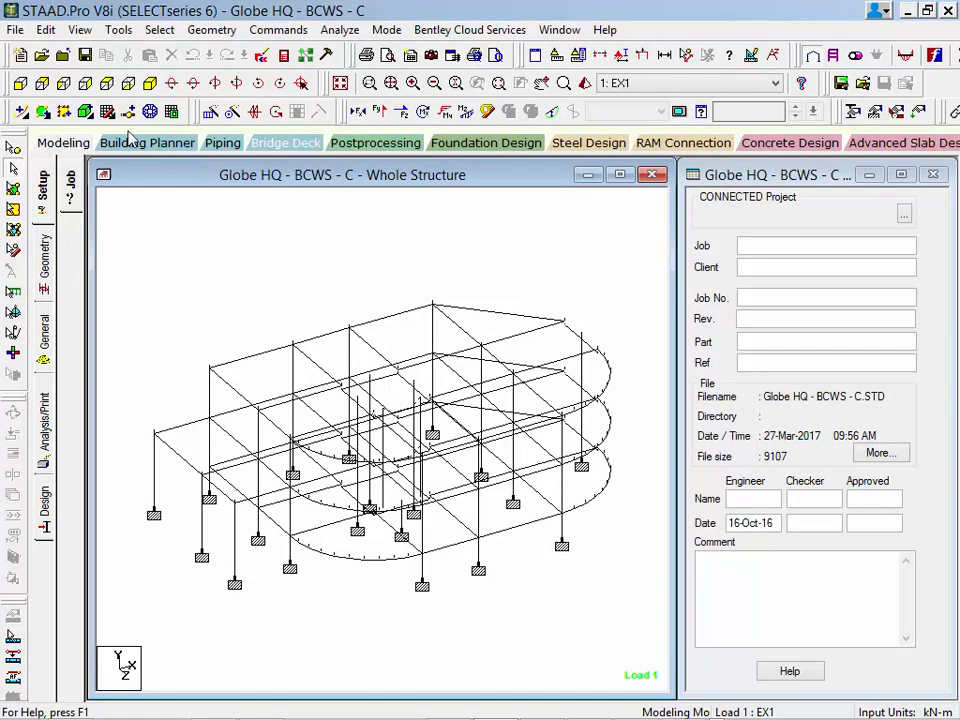
Save the analysed model and exit STAAD.Pro
{"action": "left_click", "coordinate": [85, 54]}
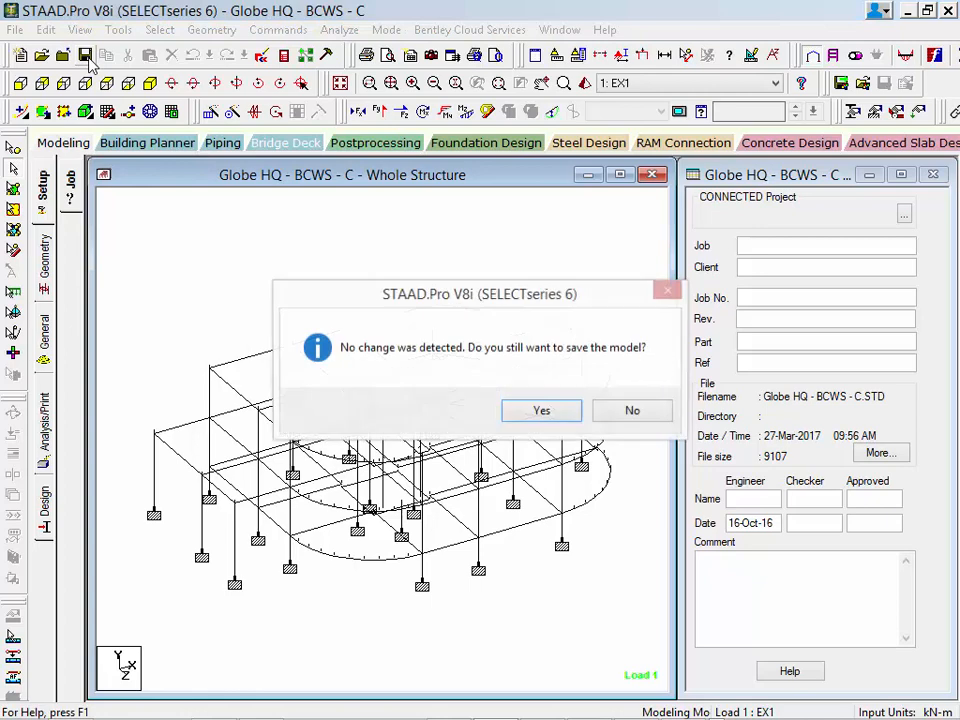
{"action": "left_click", "coordinate": [527, 415]}
{"action": "left_click", "coordinate": [368, 418]}
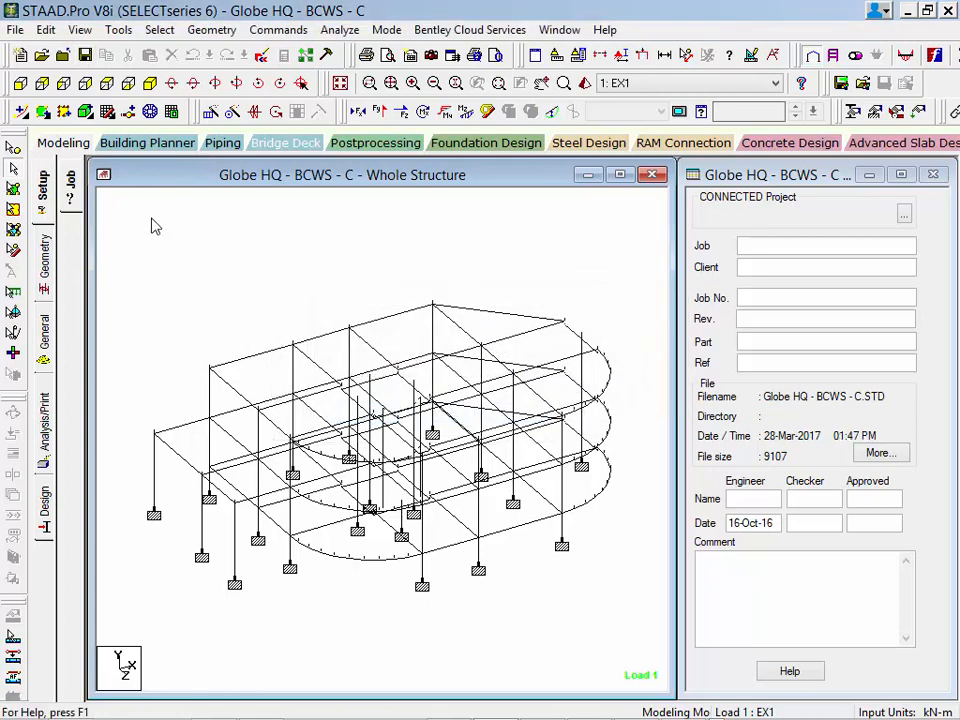
{"action": "left_click", "coordinate": [16, 30]}
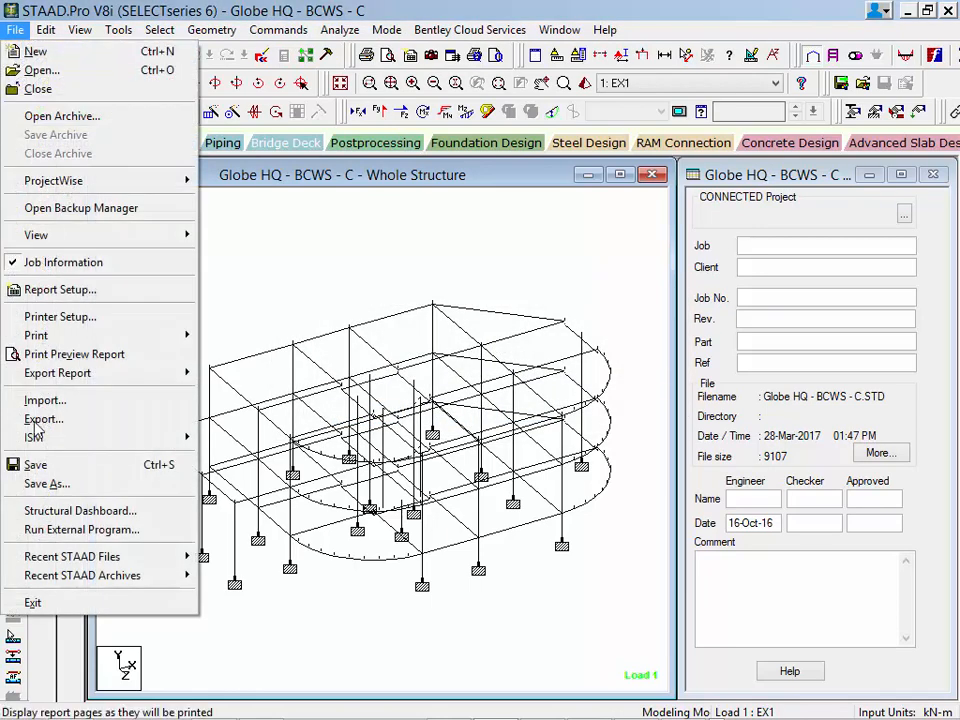
{"action": "left_click", "coordinate": [36, 602]}
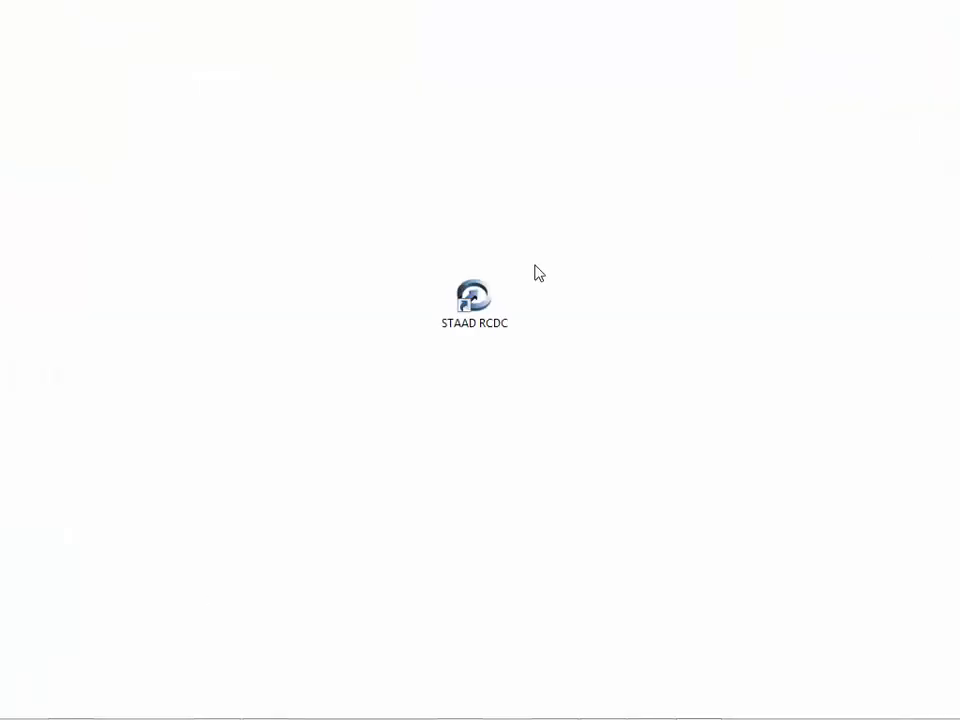
Open STAAD RCDC and enter project RCDC Slabs, client Bentley, the engineer's initials and design code ACI 318M - 2011 for a new project
{"action": "double_click", "coordinate": [469, 313]}
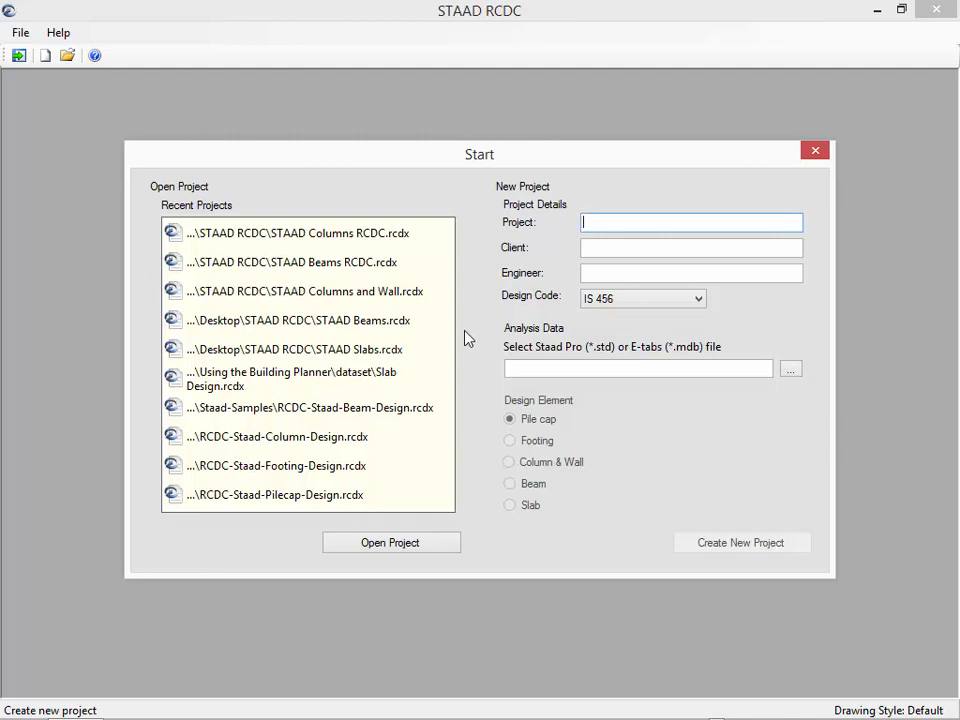
{"action": "type", "text": "RCDC Slabs"}
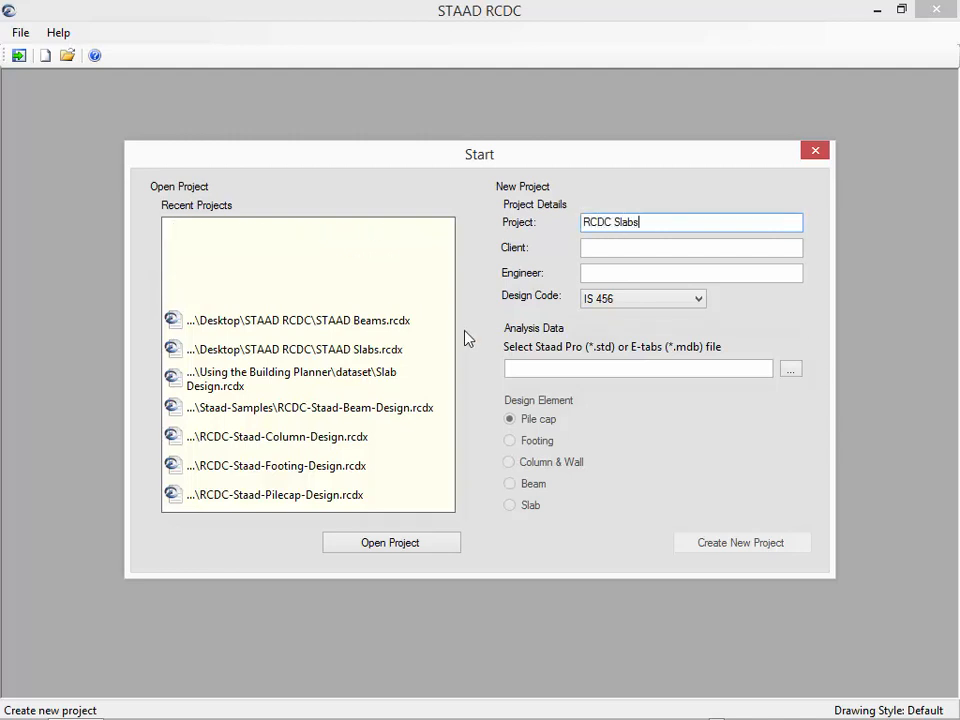
{"action": "key", "text": "Tab"}
{"action": "type", "text": "Bentley"}
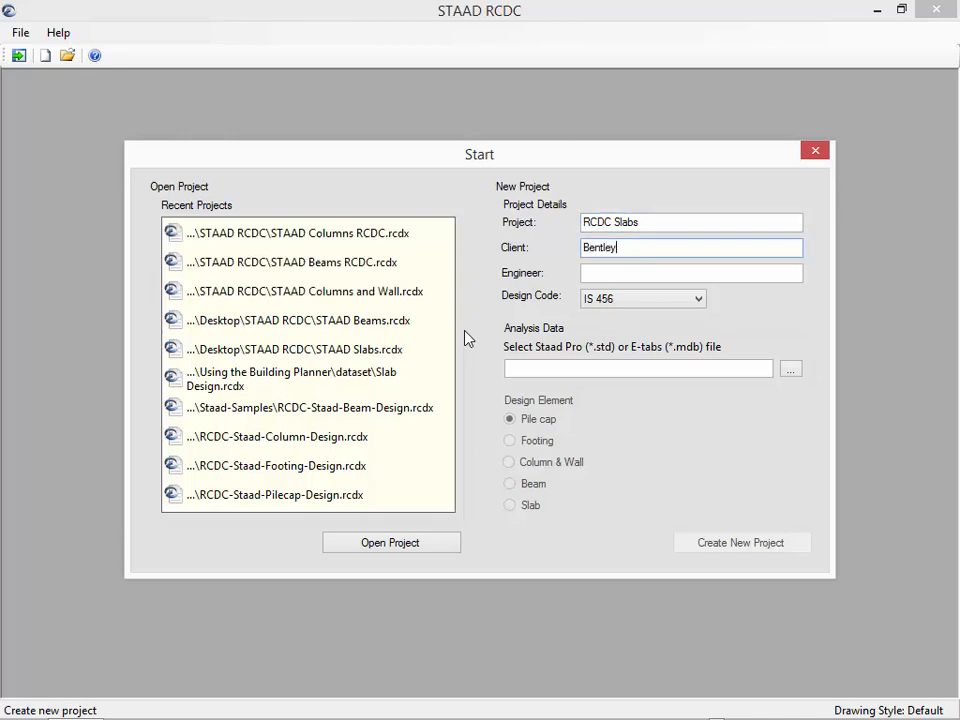
{"action": "key", "text": "Tab"}
{"action": "type", "text": "SOT"}
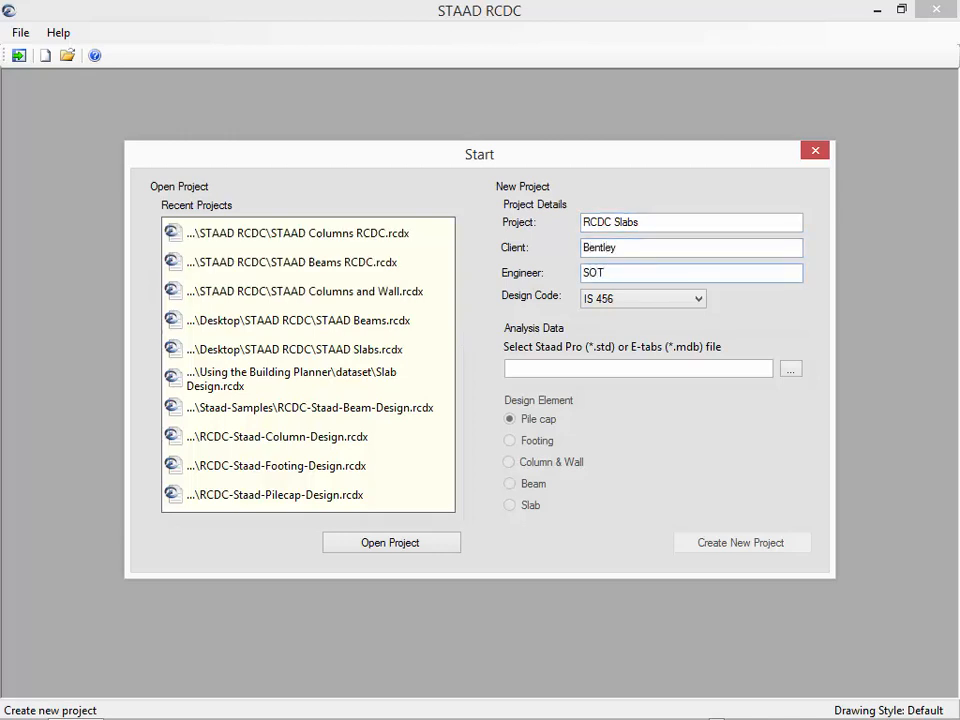
{"action": "left_click", "coordinate": [650, 300]}
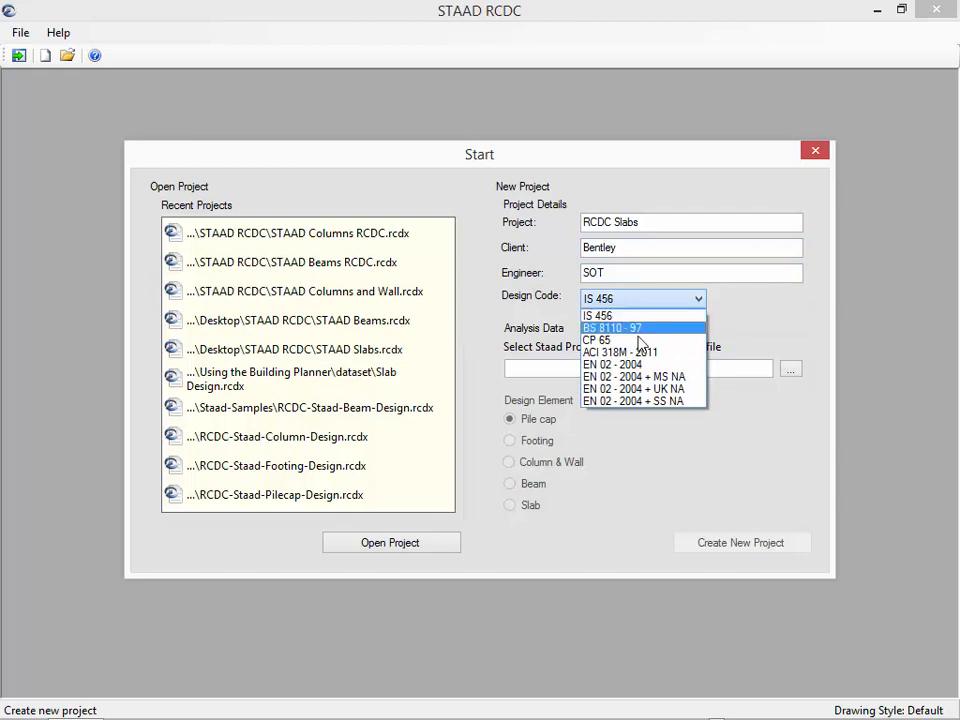
{"action": "left_click", "coordinate": [631, 353]}
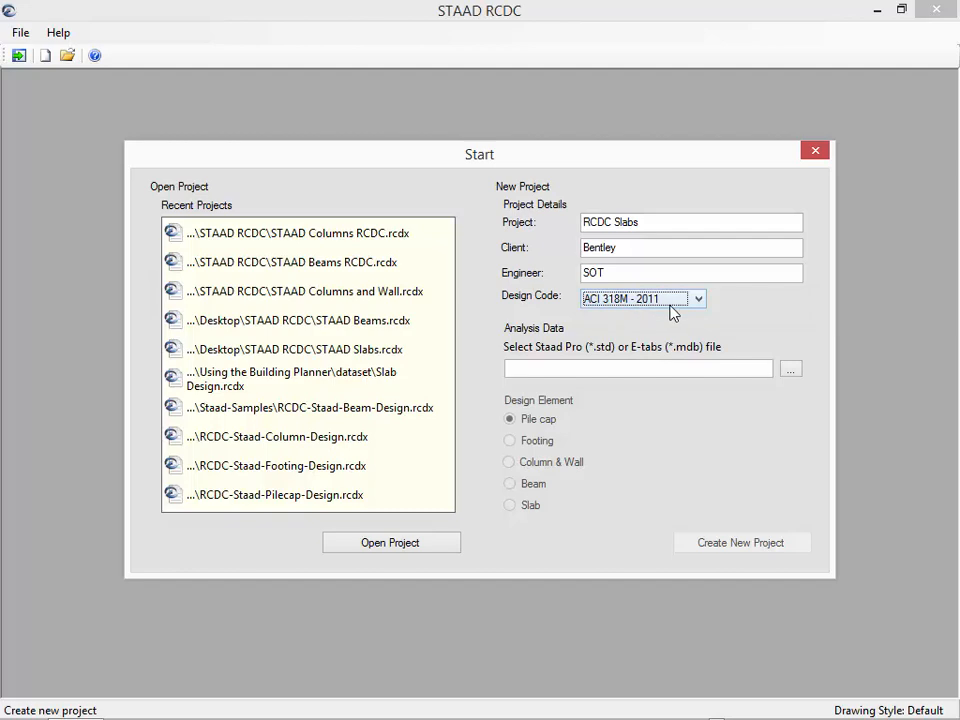
Select the Globe HQ - BCWS - C file as the new project's analysis data
{"action": "left_click", "coordinate": [792, 371]}
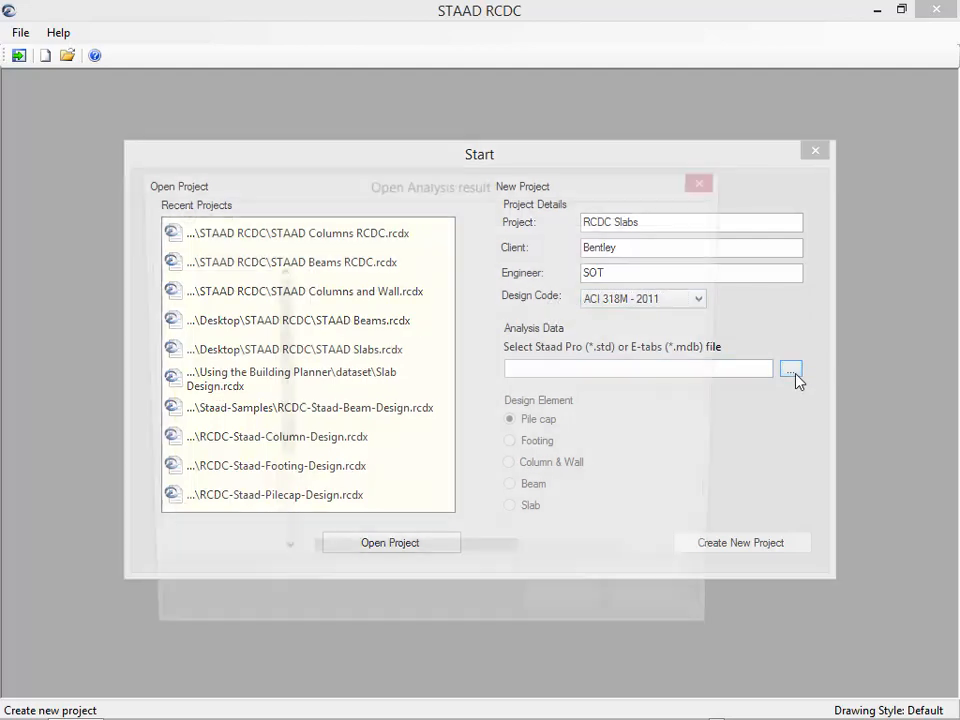
{"action": "left_click", "coordinate": [388, 320]}
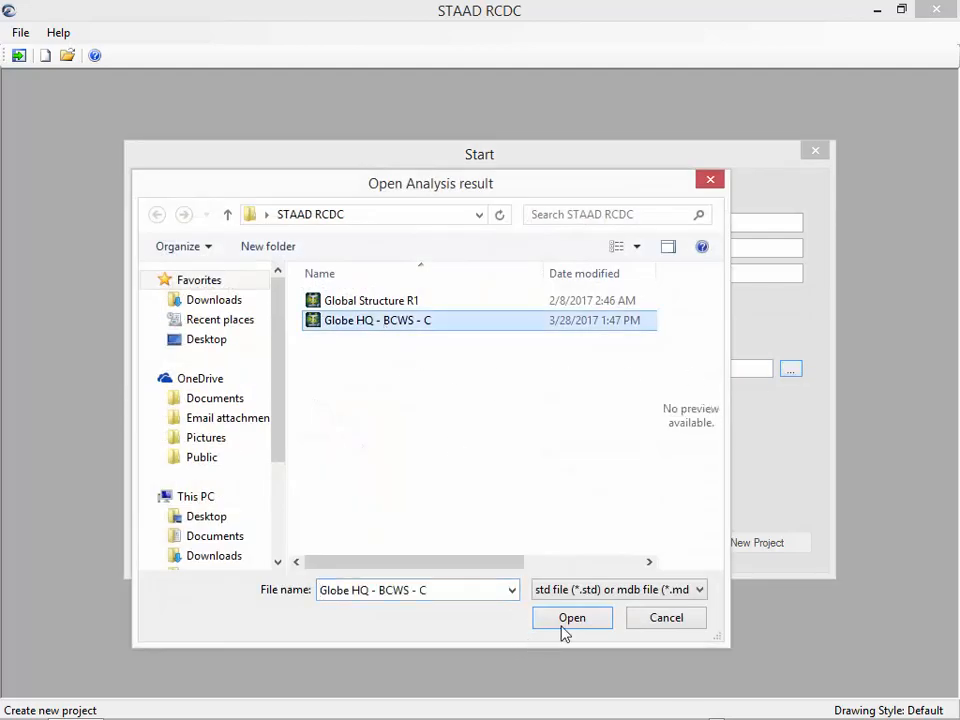
{"action": "left_click", "coordinate": [565, 622]}
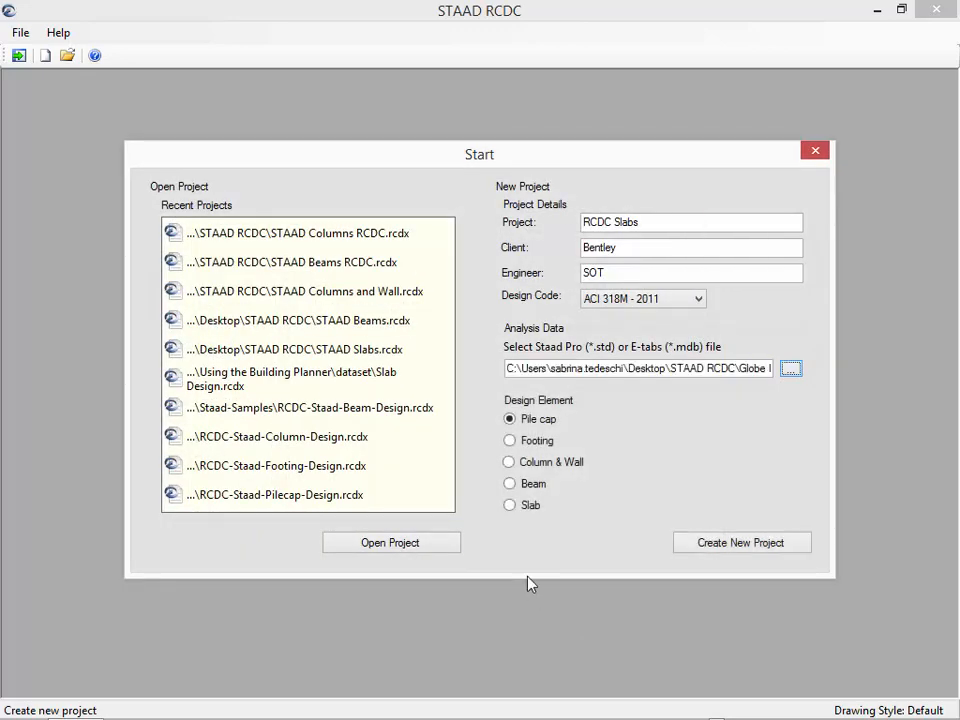
Create the new project with Slab as the design element at the 9m level
{"action": "left_click", "coordinate": [509, 505]}
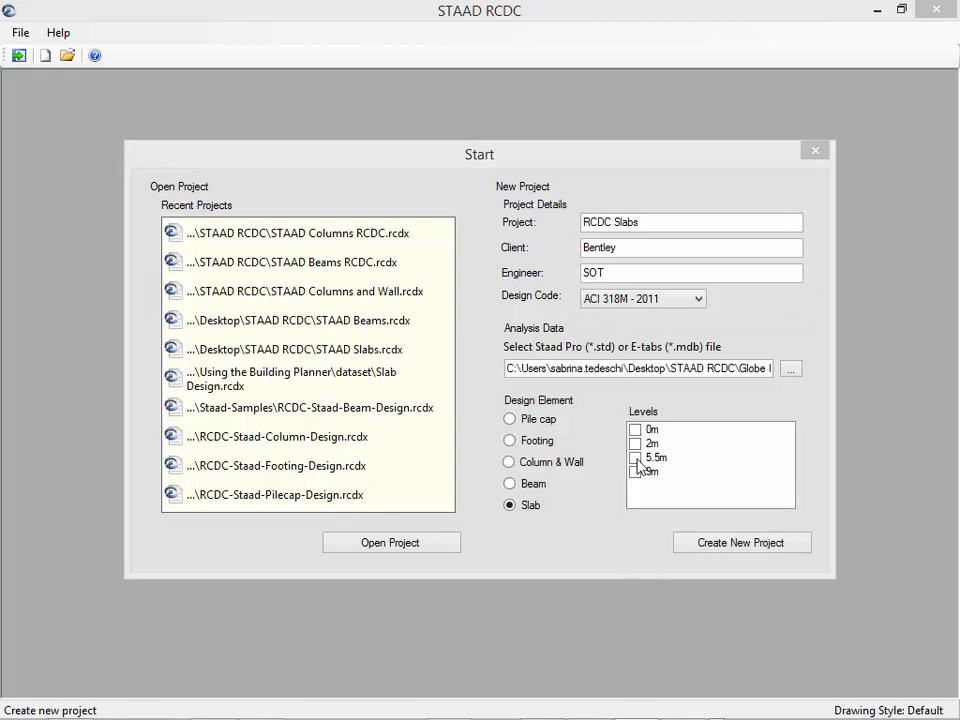
{"action": "left_click", "coordinate": [635, 472]}
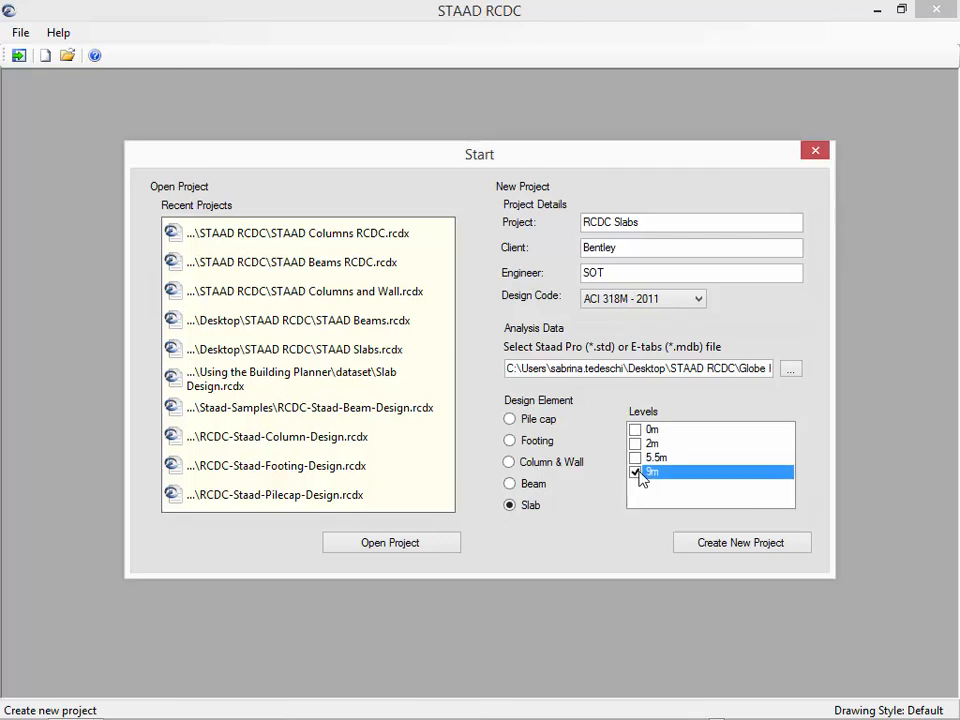
{"action": "left_click", "coordinate": [714, 554]}
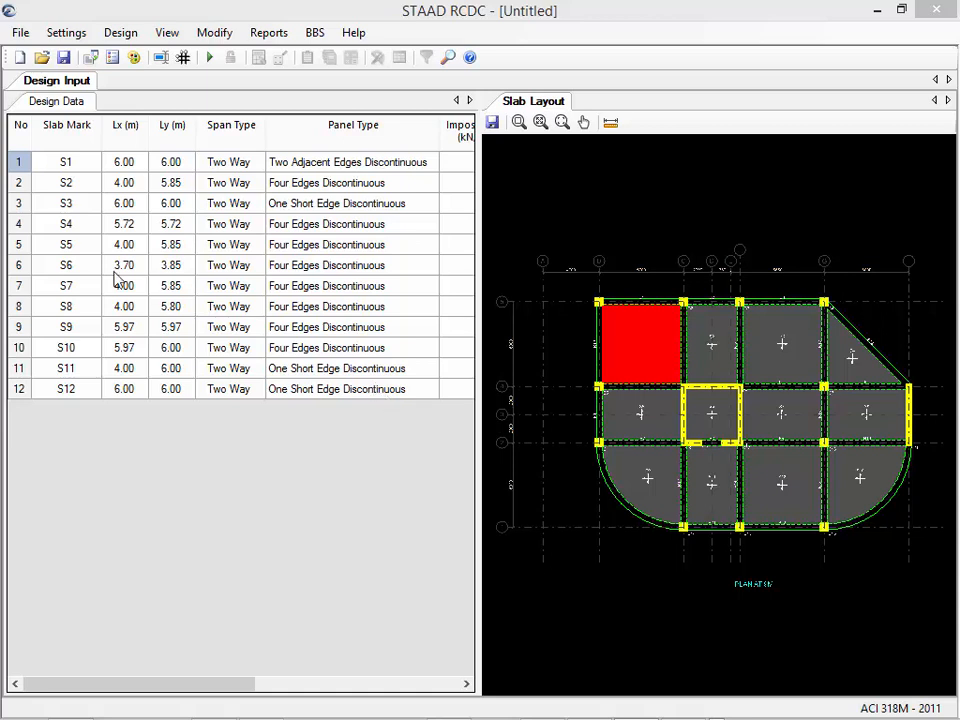
Mark slab S6, the panel enclosed by the core walls, as a cut-out
{"action": "left_click", "coordinate": [731, 409]}
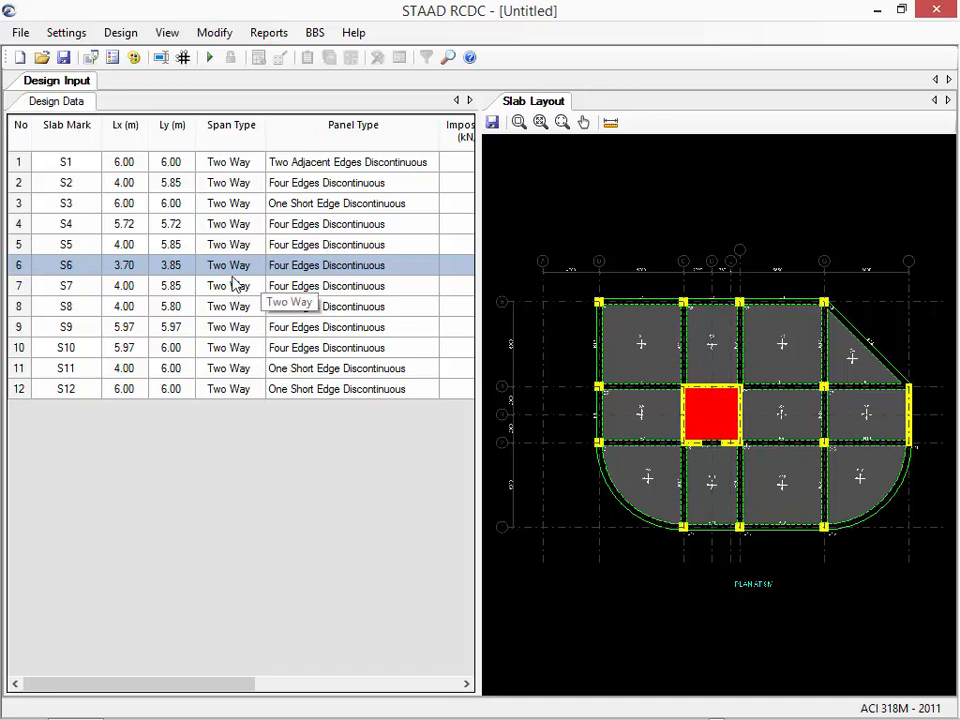
{"action": "left_click_drag", "start_coordinate": [246, 683], "coordinate": [480, 711]}
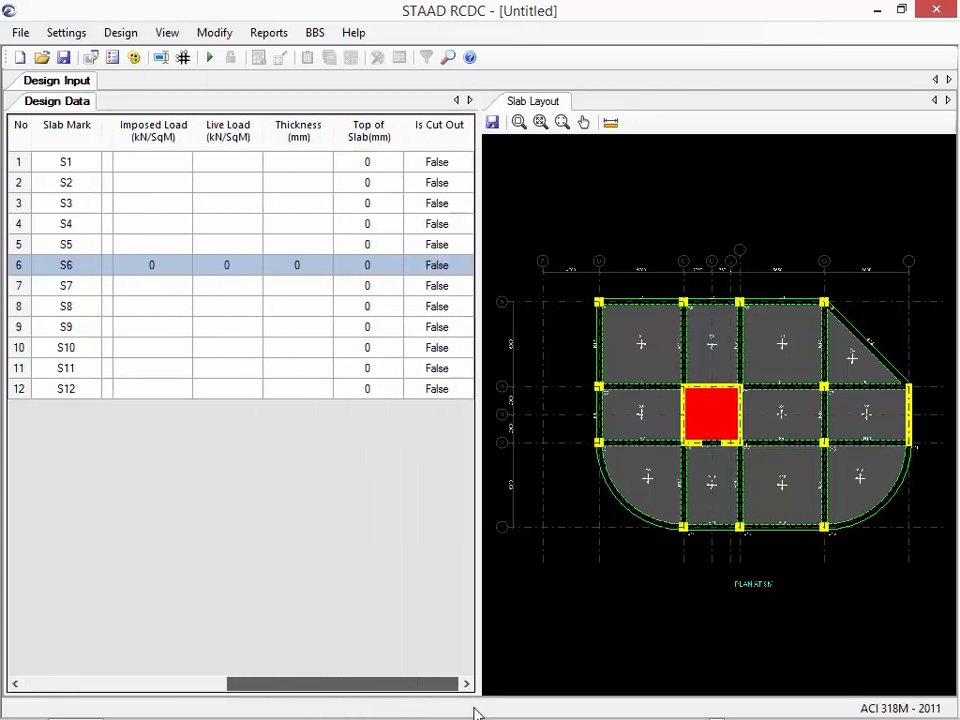
{"action": "left_click", "coordinate": [464, 267]}
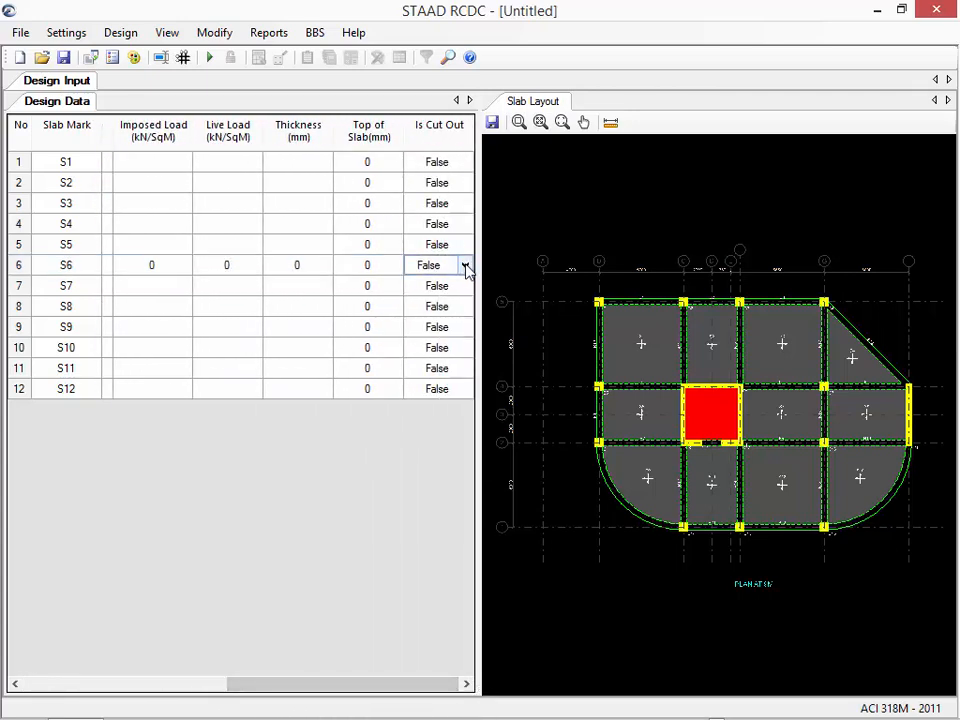
{"action": "left_click", "coordinate": [466, 266]}
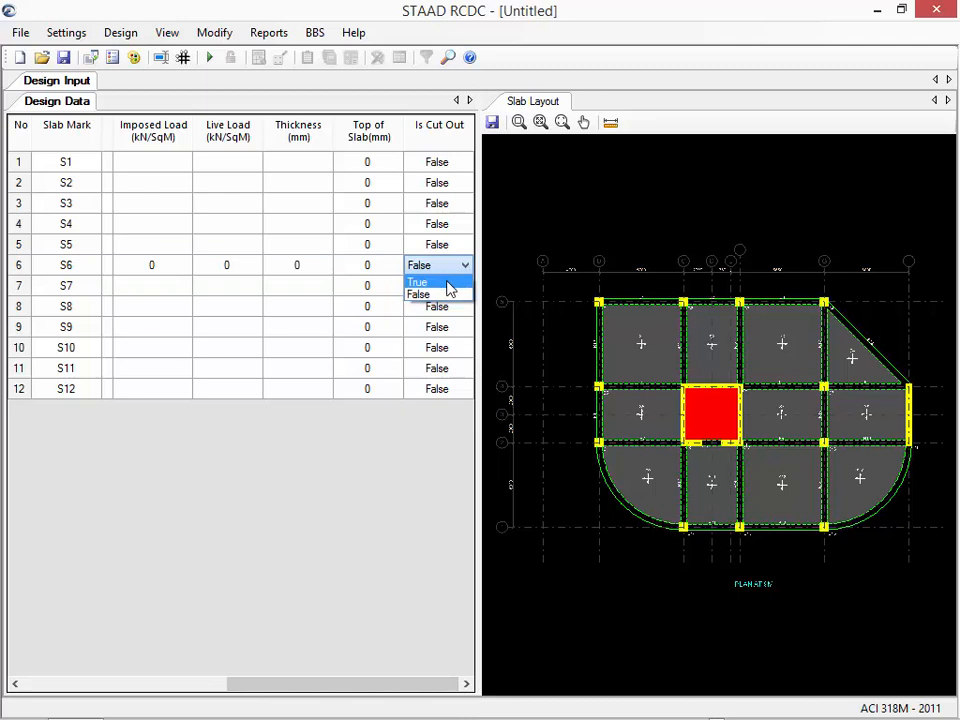
{"action": "left_click", "coordinate": [450, 281]}
{"action": "left_click", "coordinate": [626, 341]}
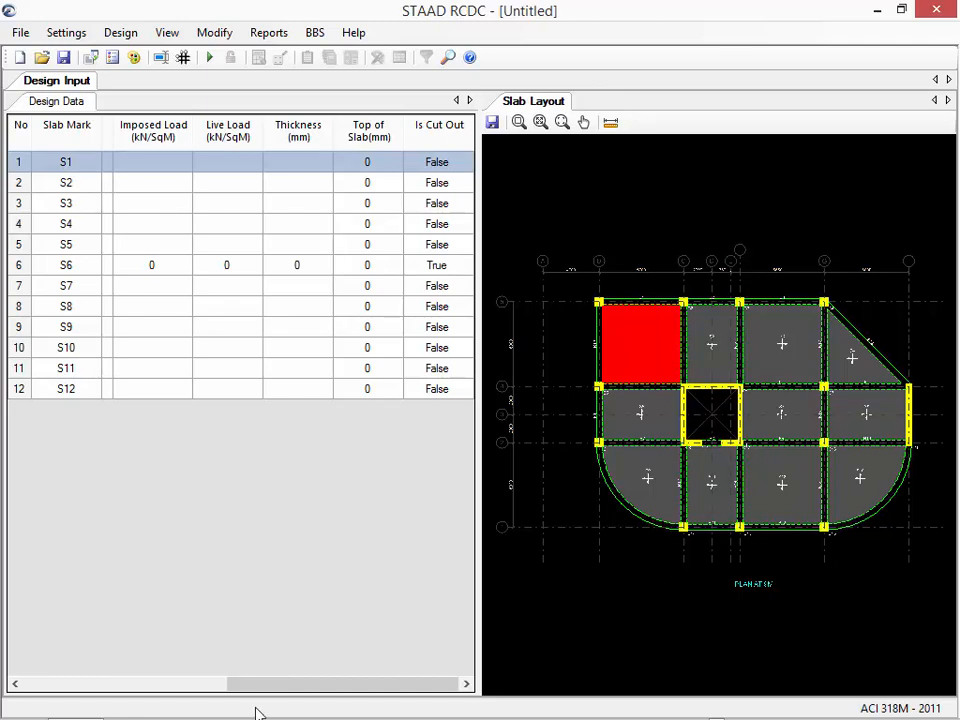
Re-evaluate the slab continuity for the floor plan
{"action": "left_click_drag", "start_coordinate": [262, 687], "coordinate": [32, 690]}
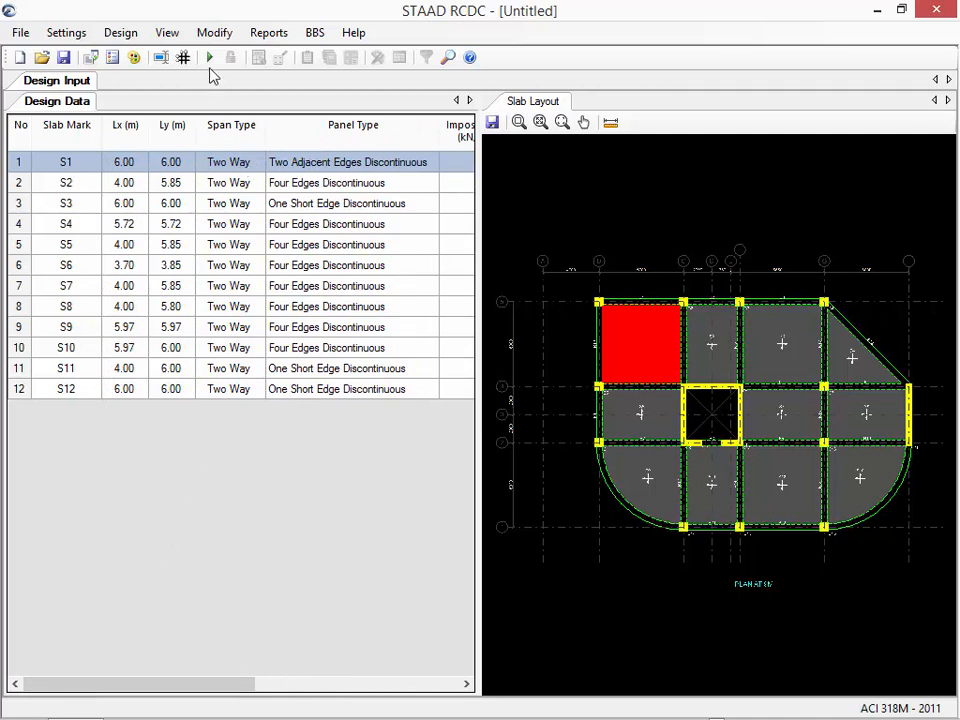
{"action": "left_click", "coordinate": [212, 34]}
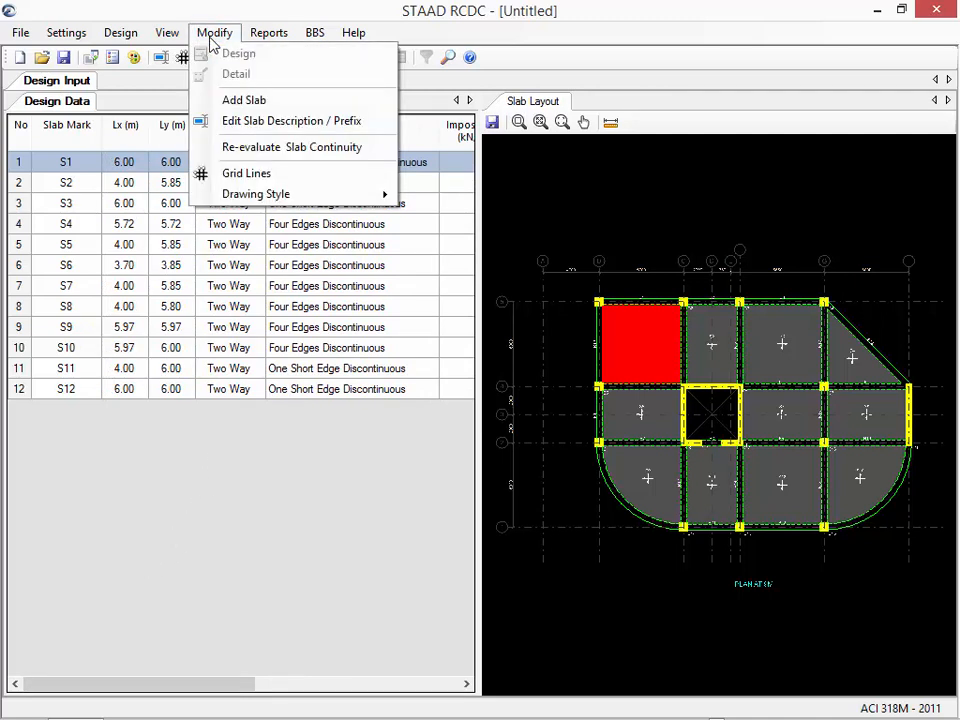
{"action": "left_click", "coordinate": [222, 150]}
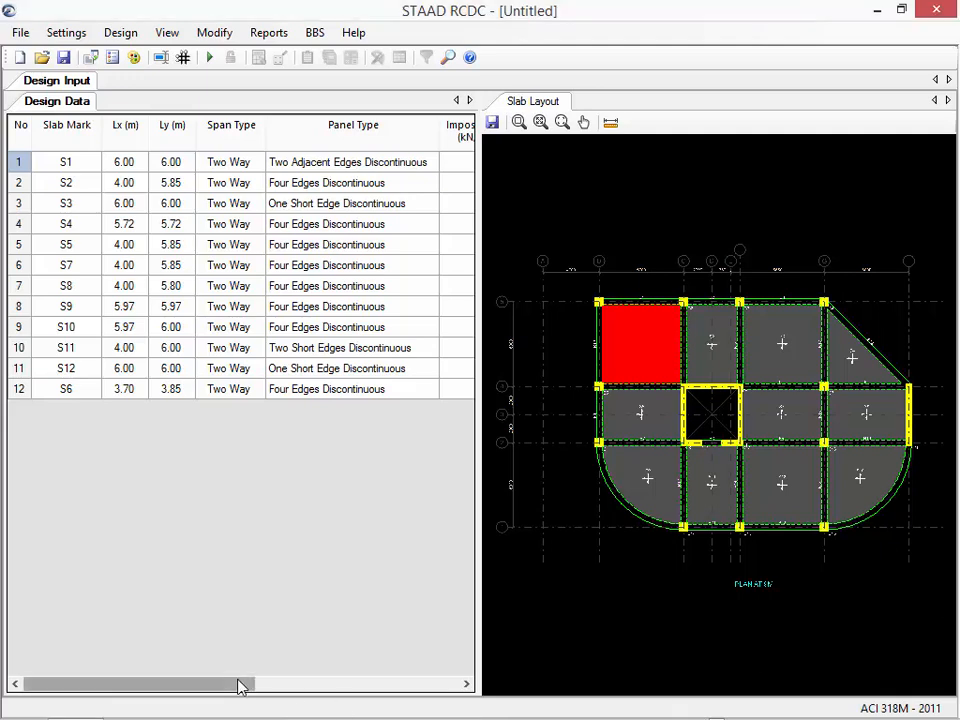
Set the imposed load of all twelve slabs, S1 to S12, to 0.5 kN/SqM in the design data
{"action": "left_click_drag", "start_coordinate": [240, 686], "coordinate": [380, 700]}
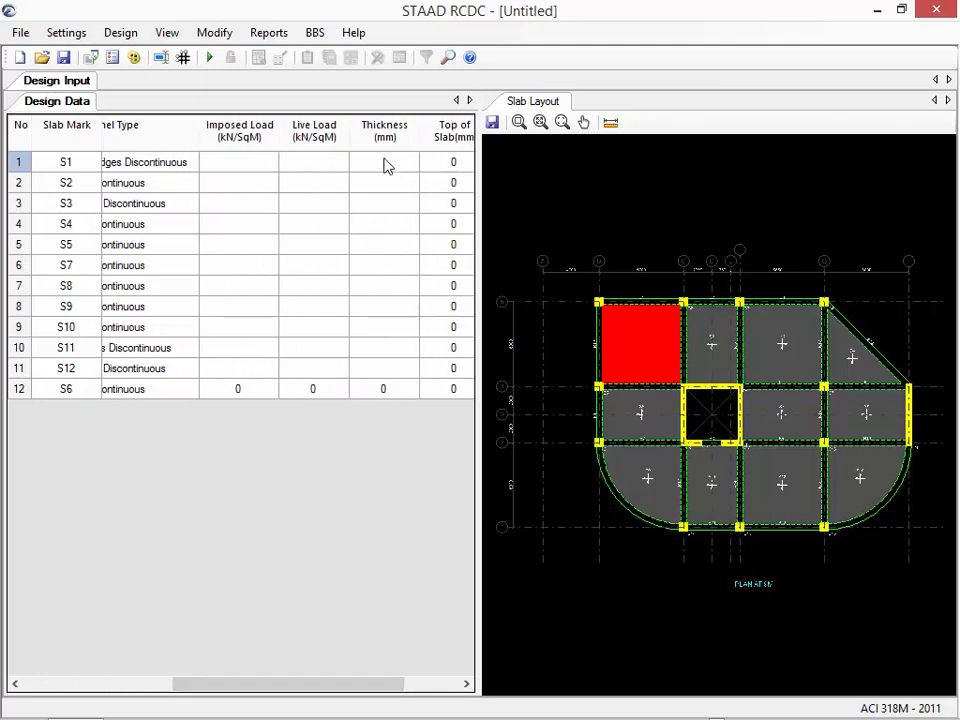
{"action": "left_click", "coordinate": [234, 165]}
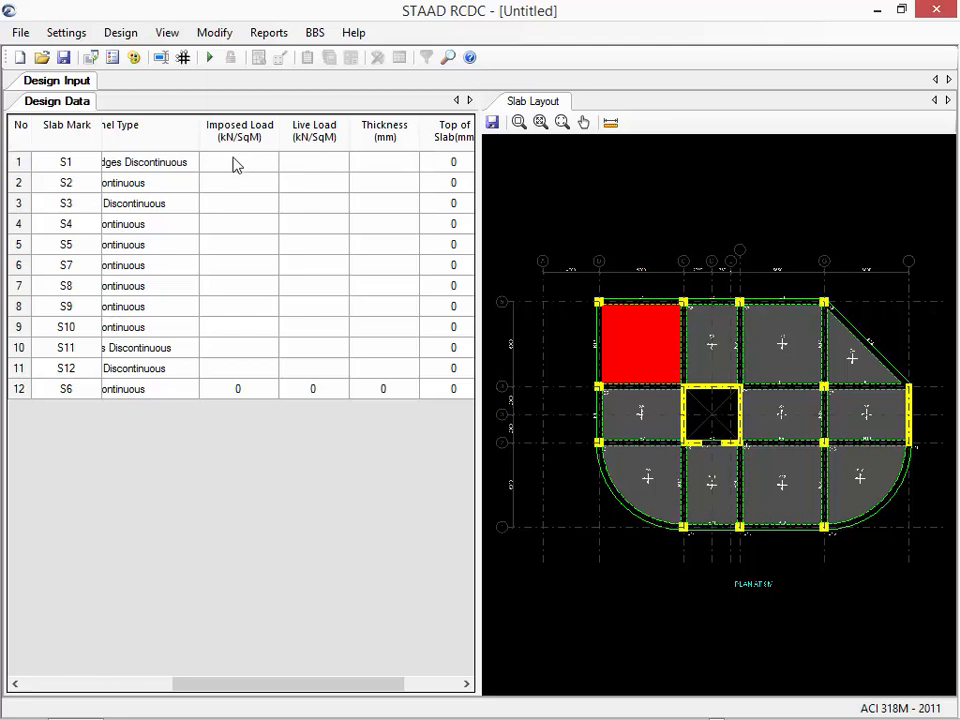
{"action": "type", "text": "5"}
{"action": "key", "text": "Return"}
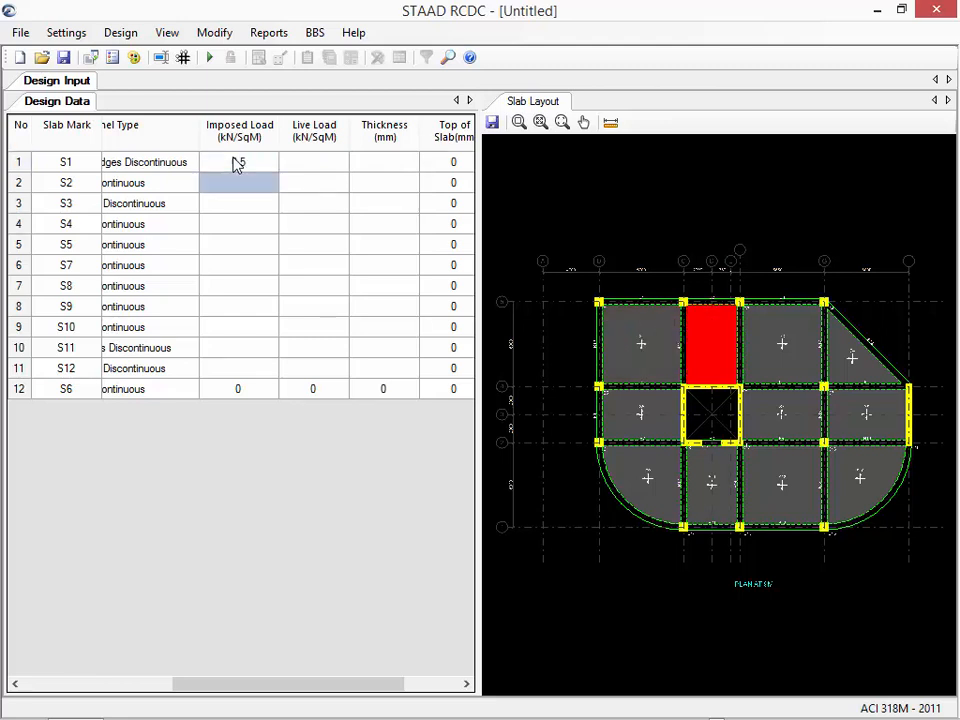
{"action": "type", "text": "0.5"}
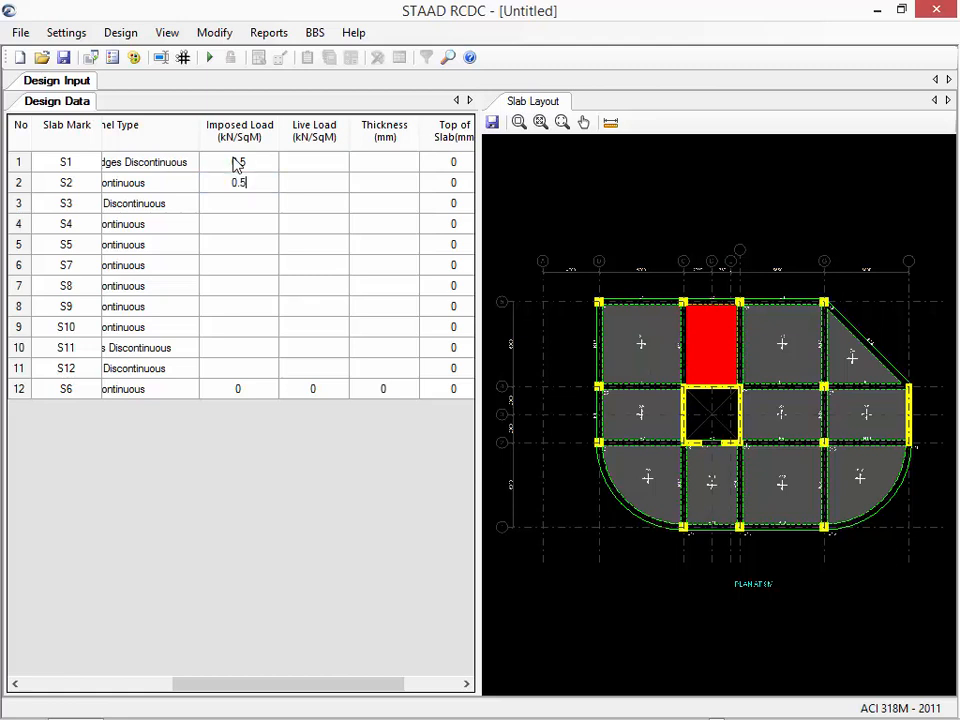
{"action": "key", "text": "Return"}
{"action": "type", "text": "0.5"}
{"action": "key", "text": "Return"}
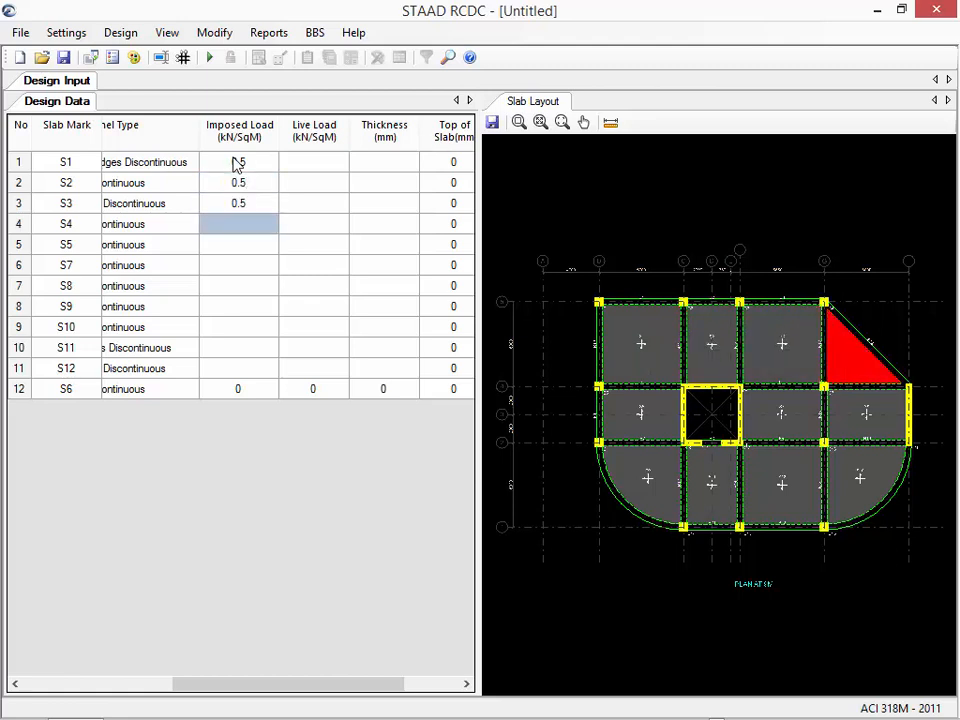
{"action": "type", "text": "0.5"}
{"action": "key", "text": "Return"}
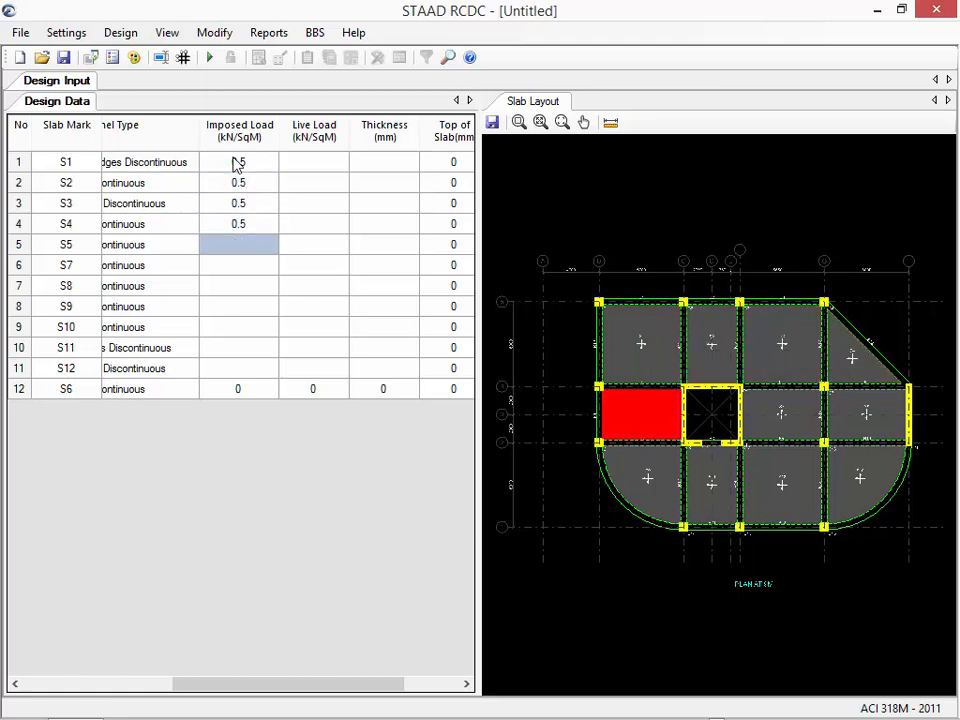
{"action": "type", "text": "0.5"}
{"action": "key", "text": "Return"}
{"action": "type", "text": "0.5"}
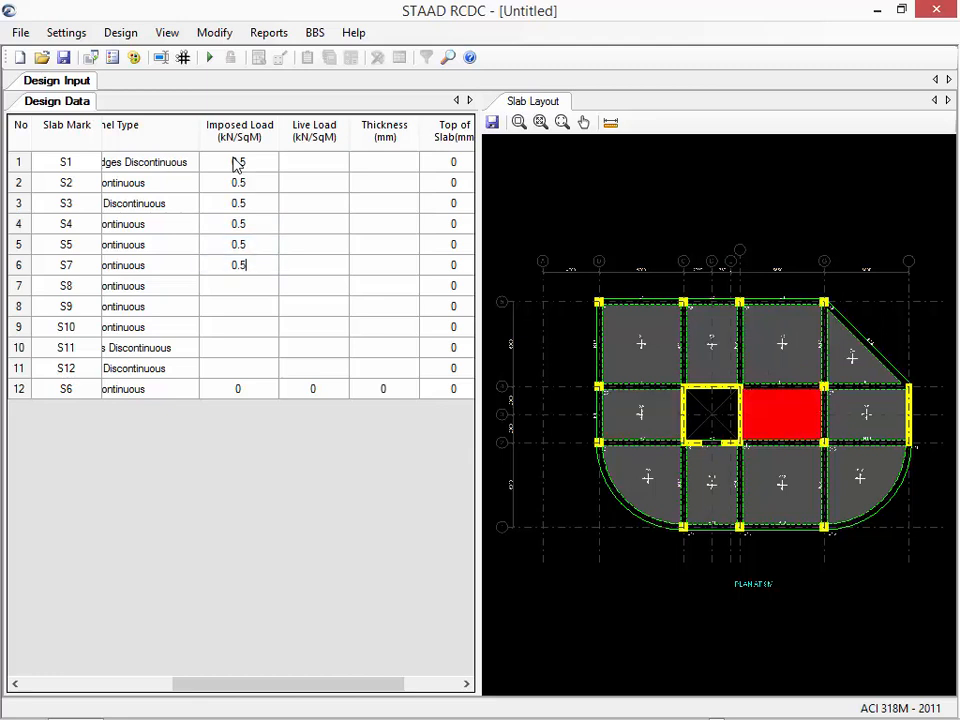
{"action": "key", "text": "Return"}
{"action": "type", "text": "0.5"}
{"action": "key", "text": "Return"}
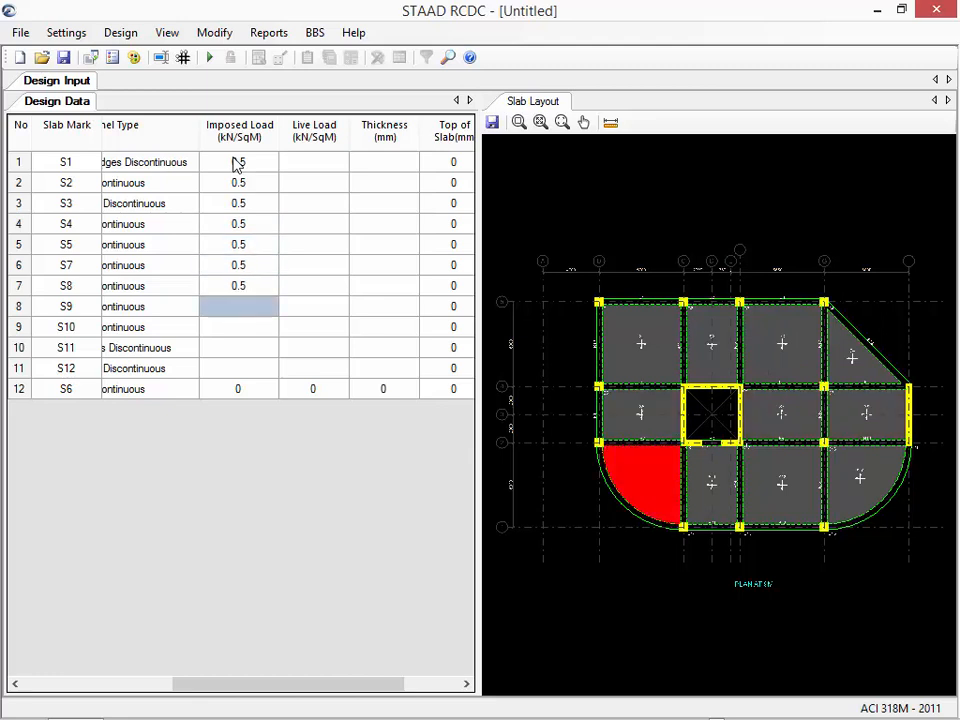
{"action": "type", "text": "0.5"}
{"action": "key", "text": "Return"}
{"action": "type", "text": "0.5"}
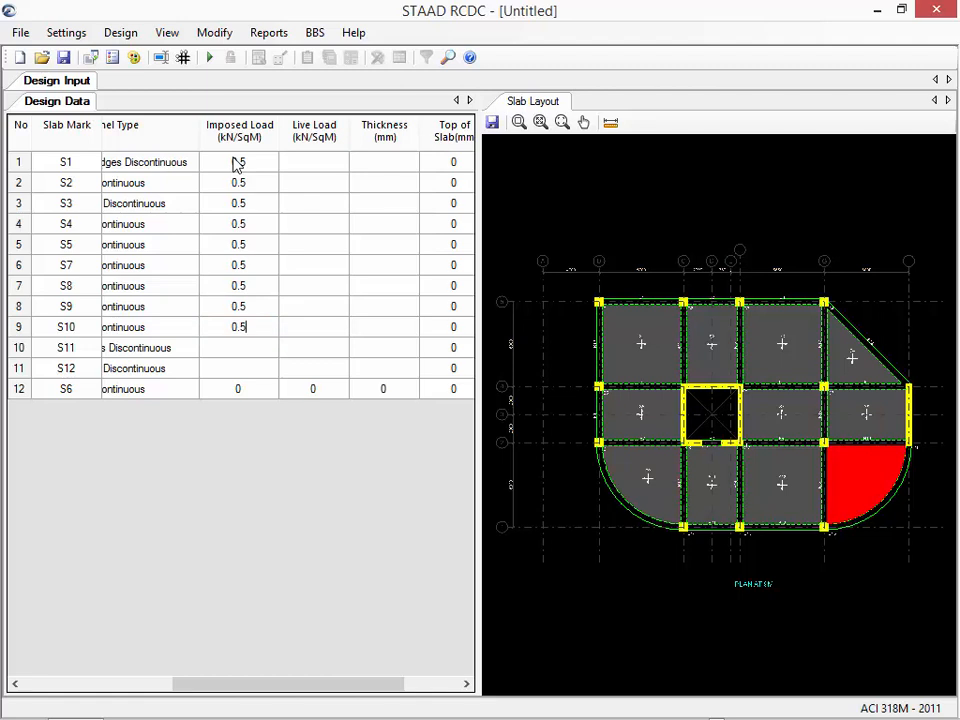
{"action": "key", "text": "Return"}
{"action": "type", "text": "0.5"}
{"action": "key", "text": "Return"}
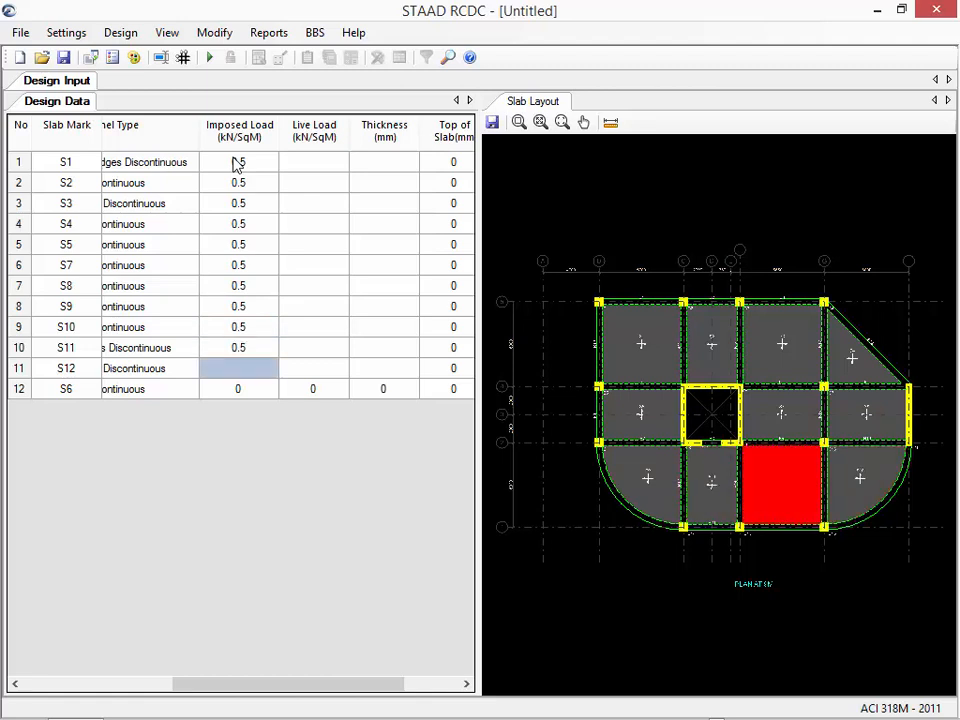
{"action": "type", "text": "0.5"}
{"action": "key", "text": "Return"}
{"action": "type", "text": "0.5"}
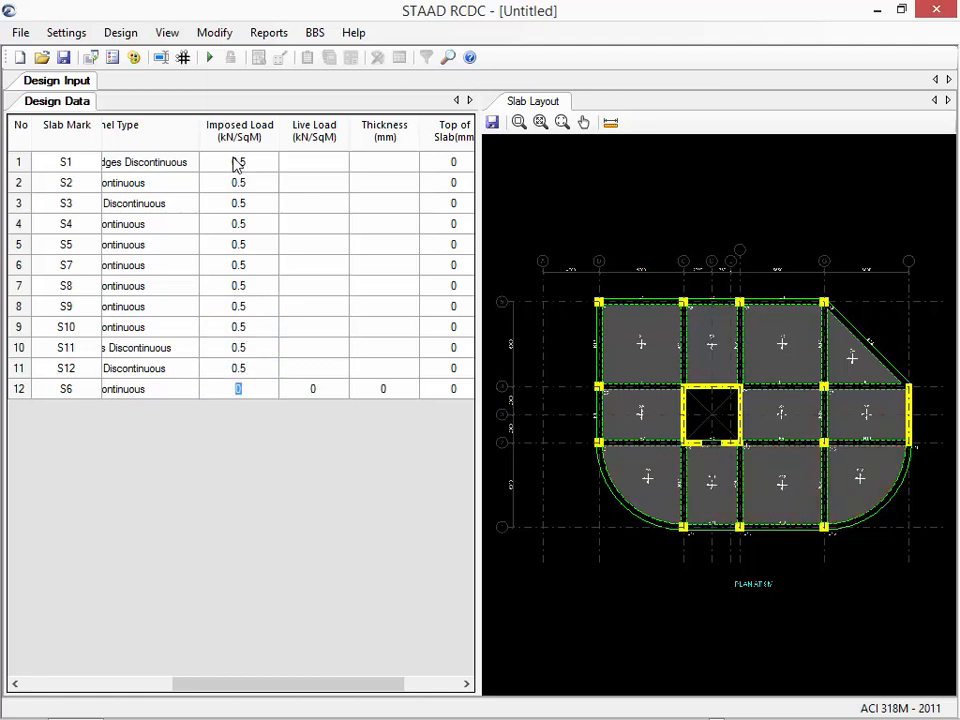
{"action": "key", "text": "Tab"}
Set the live load of all twelve slabs, S1 to S12, to 2.5 kN/SqM
{"action": "key", "text": "Up"}
{"action": "key", "text": "Up"}
{"action": "key", "text": "Up"}
{"action": "key", "text": "Up"}
{"action": "key", "text": "Up"}
{"action": "key", "text": "Up"}
{"action": "key", "text": "Up"}
{"action": "key", "text": "Up"}
{"action": "key", "text": "Up"}
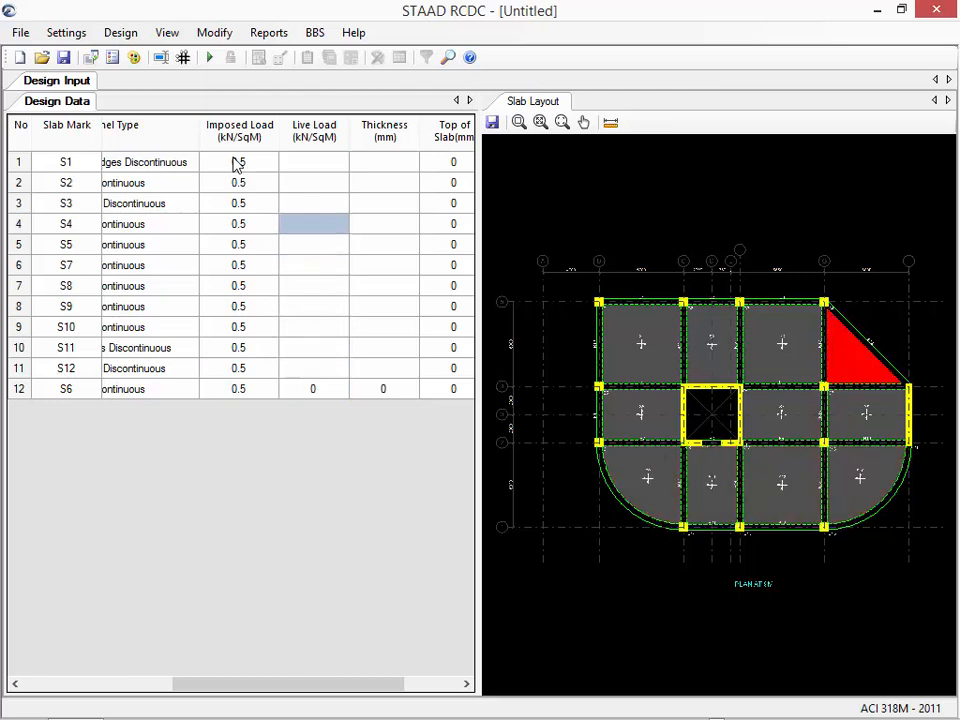
{"action": "key", "text": "Up"}
{"action": "key", "text": "Up"}
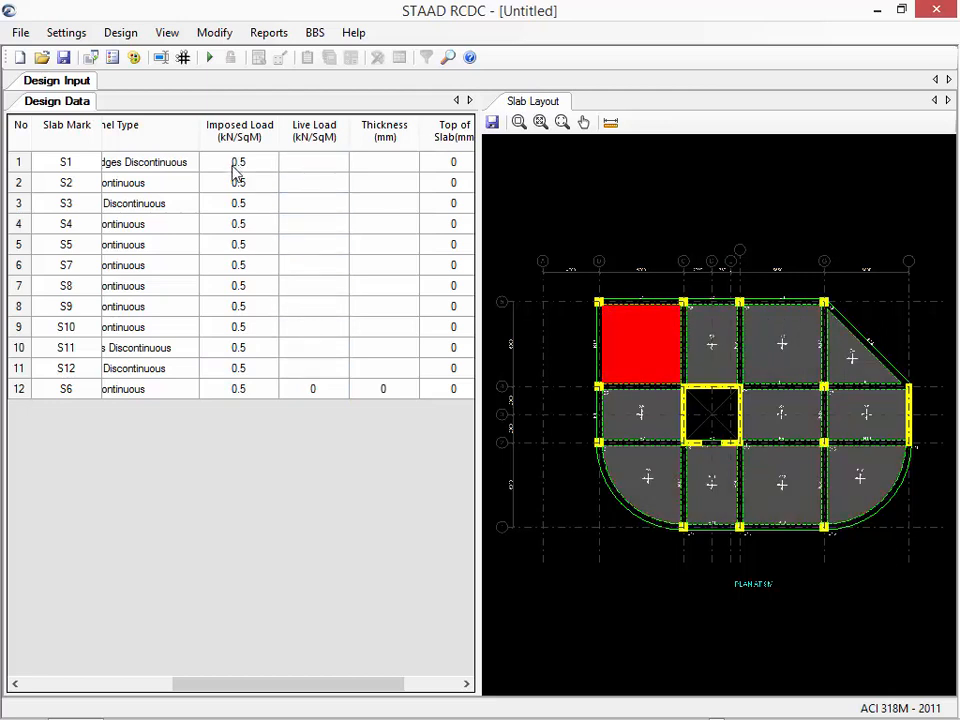
{"action": "type", "text": "2.5"}
{"action": "key", "text": "Return"}
{"action": "type", "text": "2.5"}
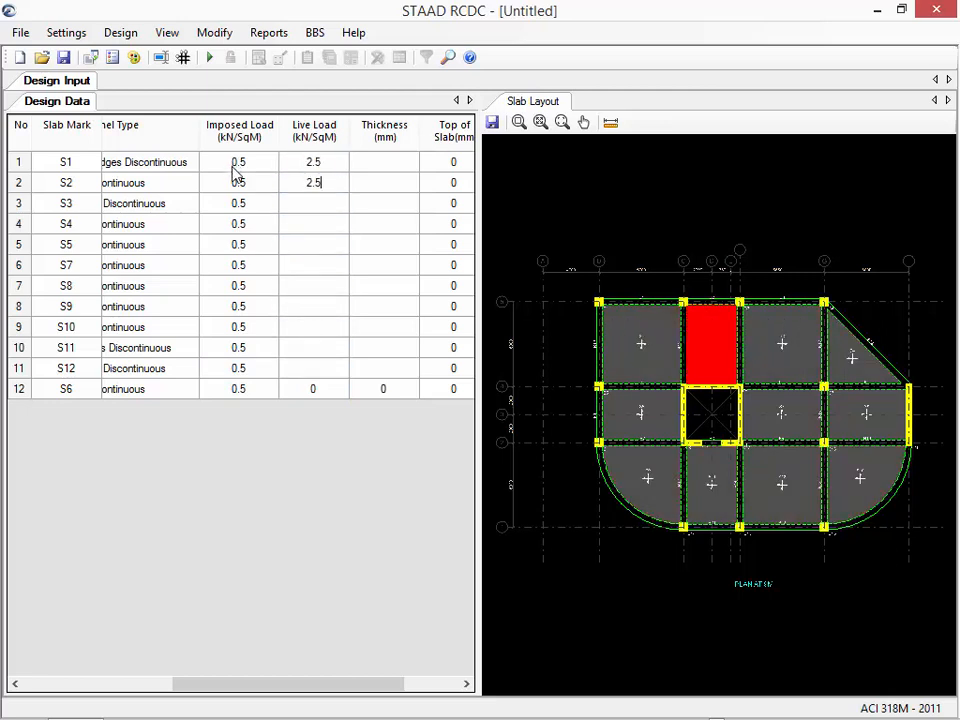
{"action": "key", "text": "Return"}
{"action": "type", "text": "2.5"}
{"action": "key", "text": "Return"}
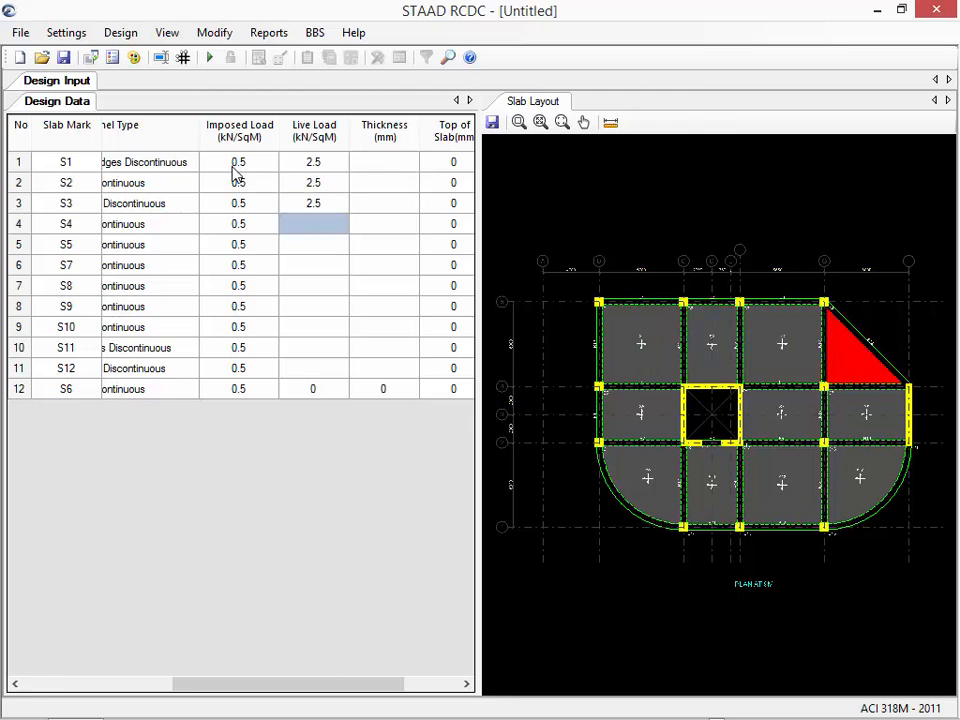
{"action": "type", "text": "2.4"}
{"action": "key", "text": "BackSpace"}
{"action": "type", "text": "5"}
{"action": "key", "text": "Return"}
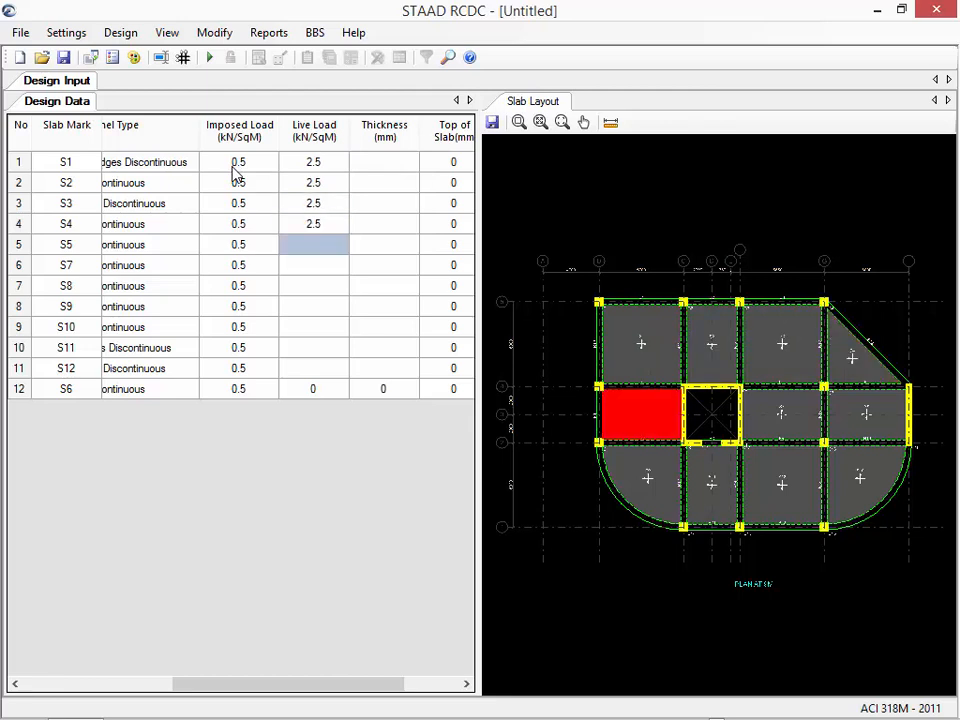
{"action": "type", "text": "2"}
{"action": "key", "text": "BackSpace"}
{"action": "type", "text": "2.5"}
{"action": "key", "text": "Return"}
{"action": "type", "text": "2.5"}
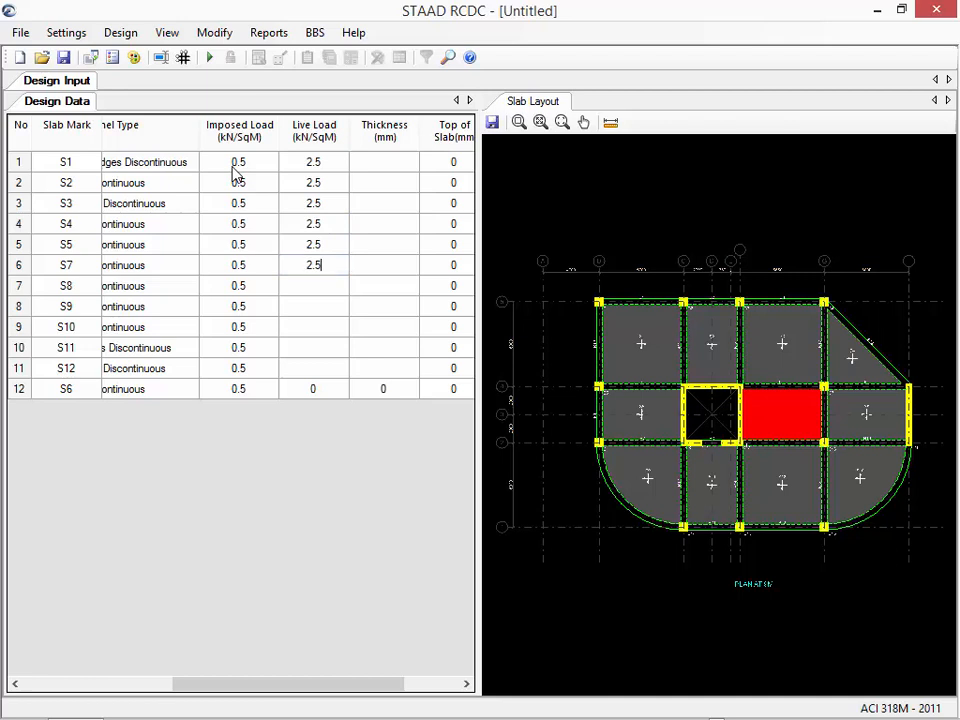
{"action": "key", "text": "Return"}
{"action": "type", "text": "2.5"}
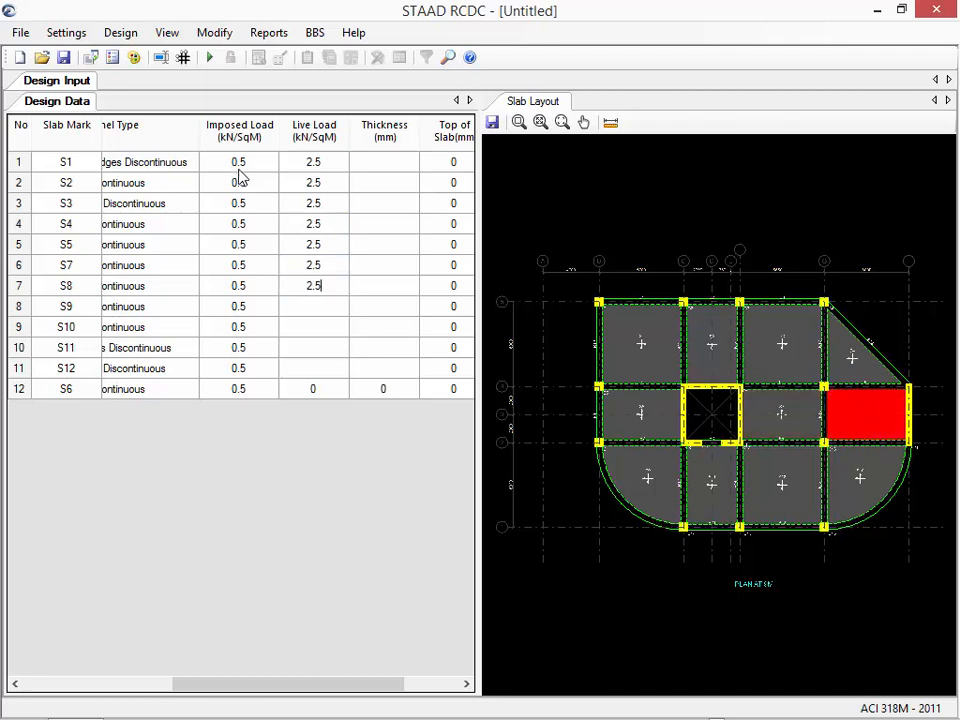
{"action": "key", "text": "Return"}
{"action": "type", "text": "2.5"}
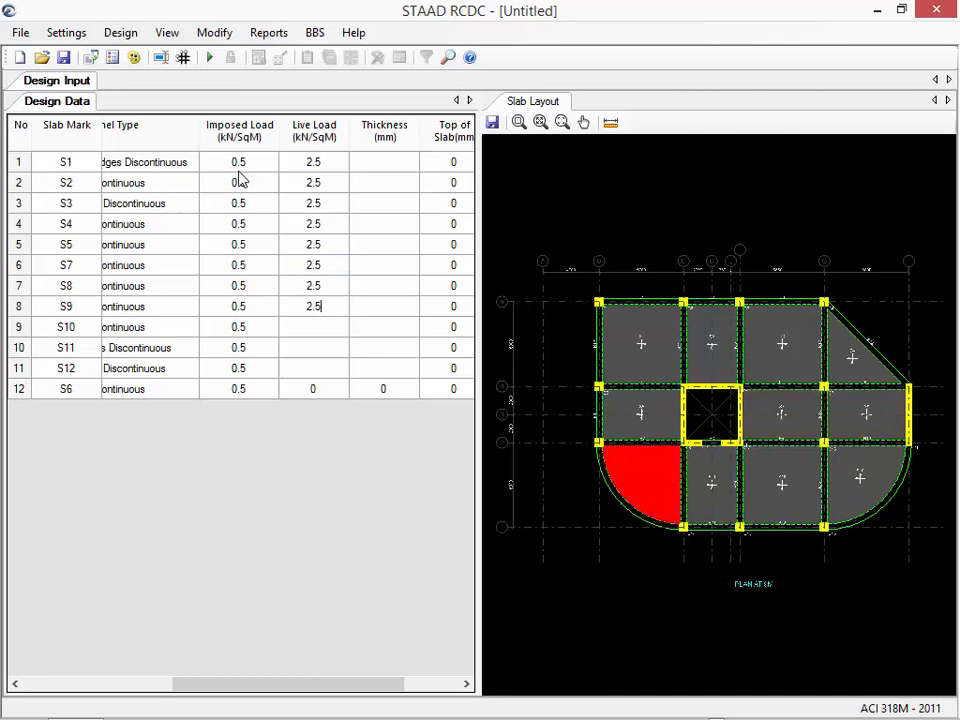
{"action": "key", "text": "Return"}
{"action": "type", "text": "2.5"}
{"action": "key", "text": "Return"}
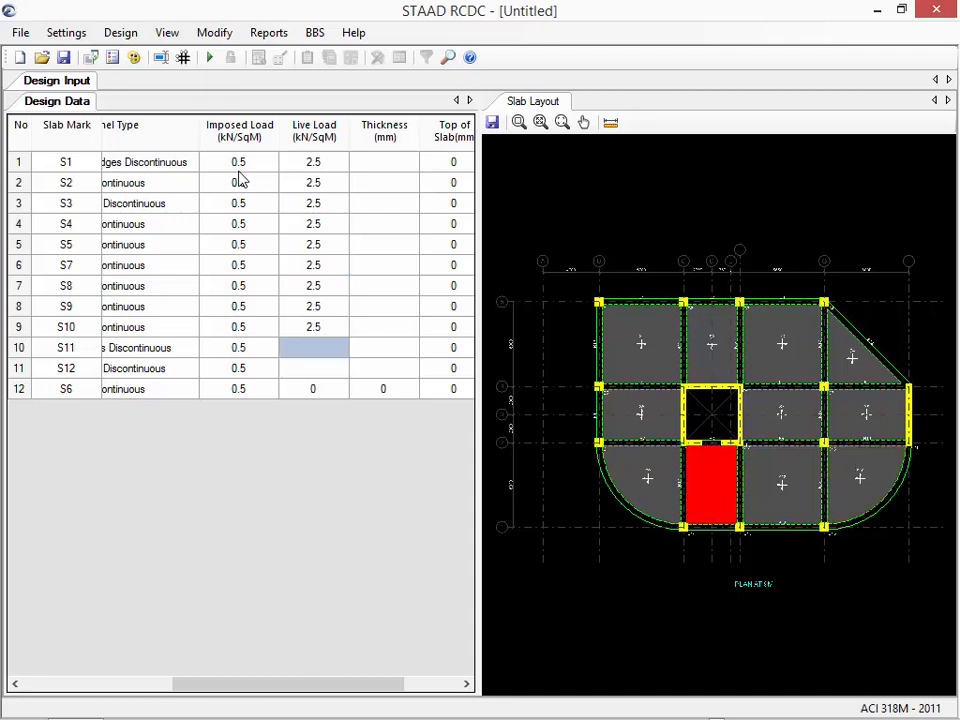
{"action": "type", "text": "2.5"}
{"action": "key", "text": "Return"}
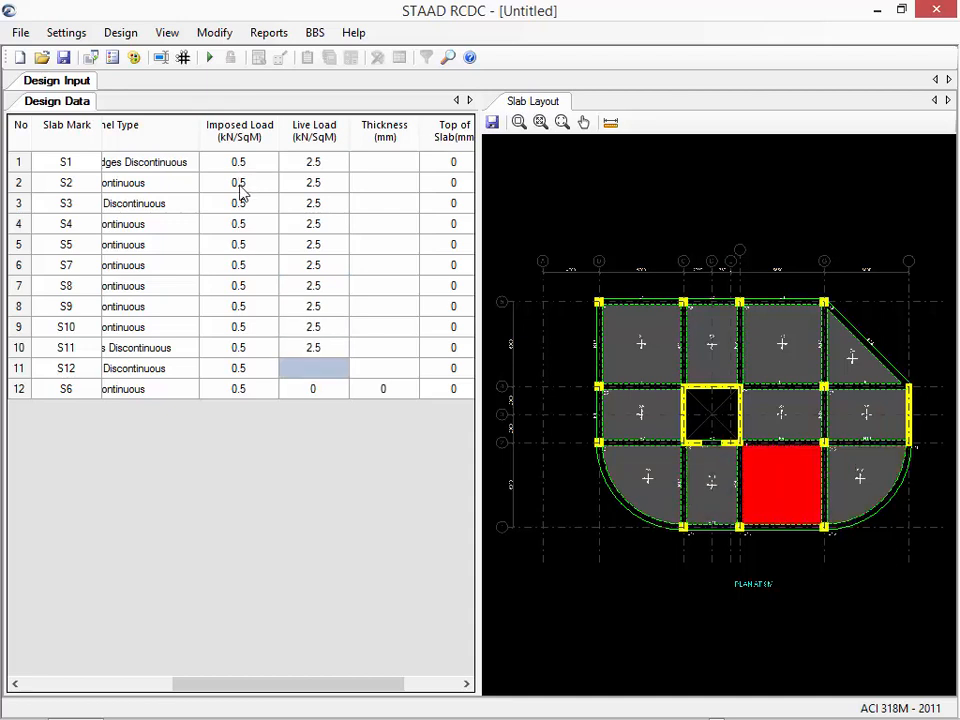
{"action": "type", "text": "2.5"}
{"action": "key", "text": "Return"}
{"action": "type", "text": "2.5"}
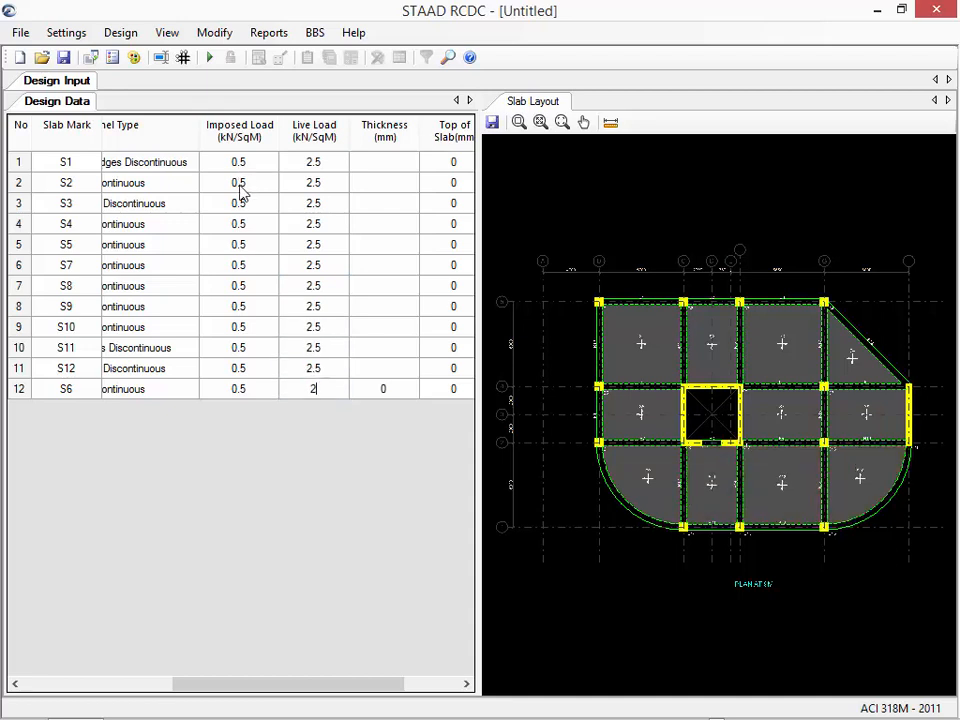
{"action": "key", "text": "Return"}
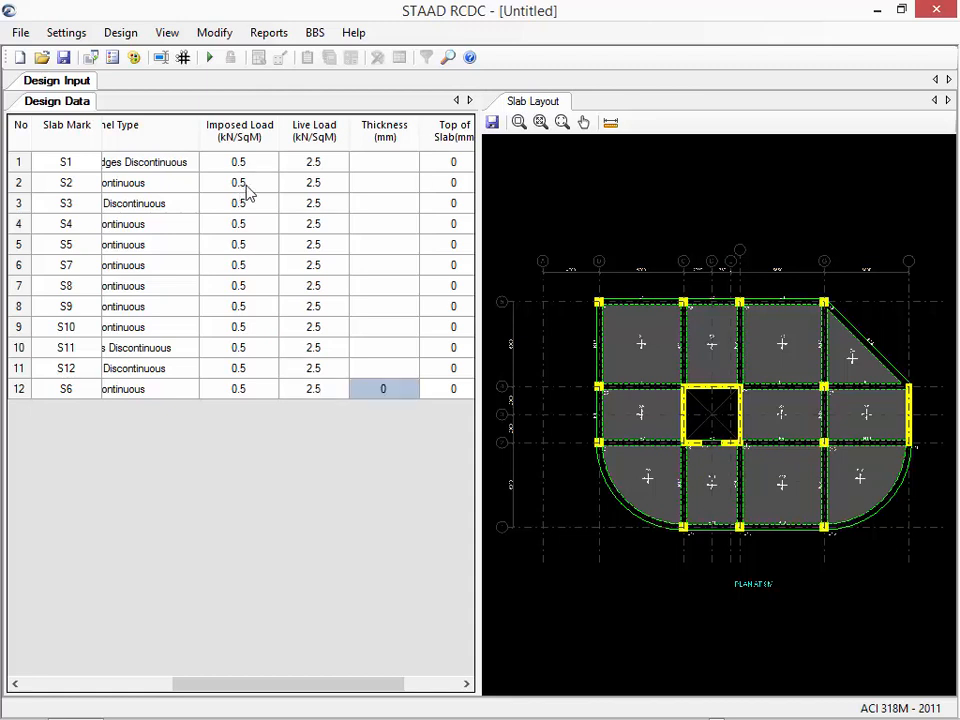
Set the thickness of all twelve slabs, S1 to S12, to 305 mm
{"action": "left_click", "coordinate": [400, 168]}
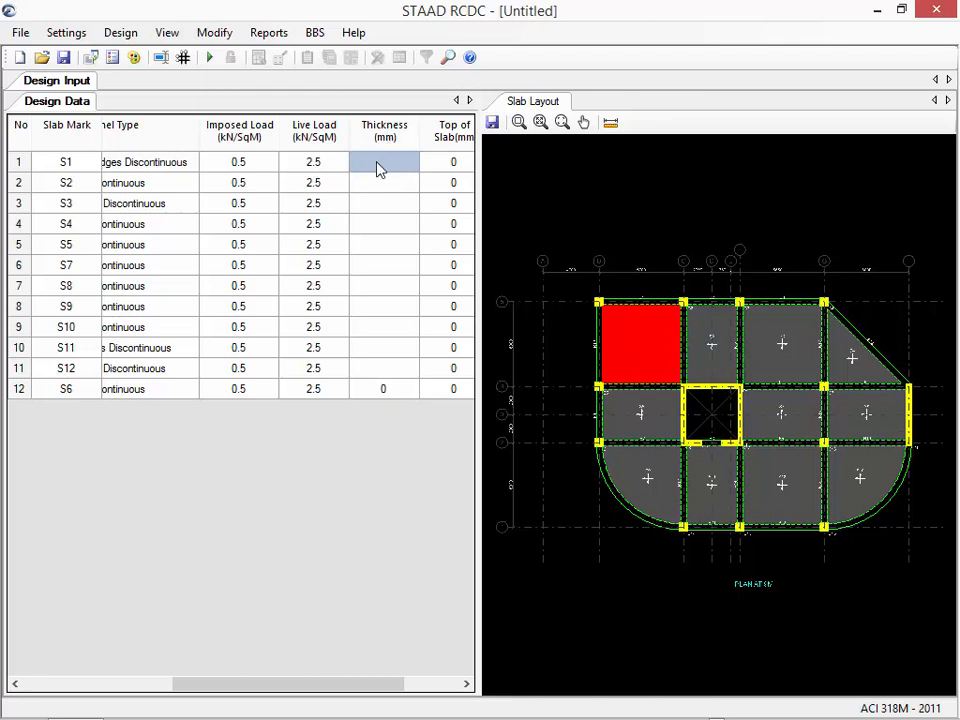
{"action": "type", "text": "305"}
{"action": "key", "text": "Return"}
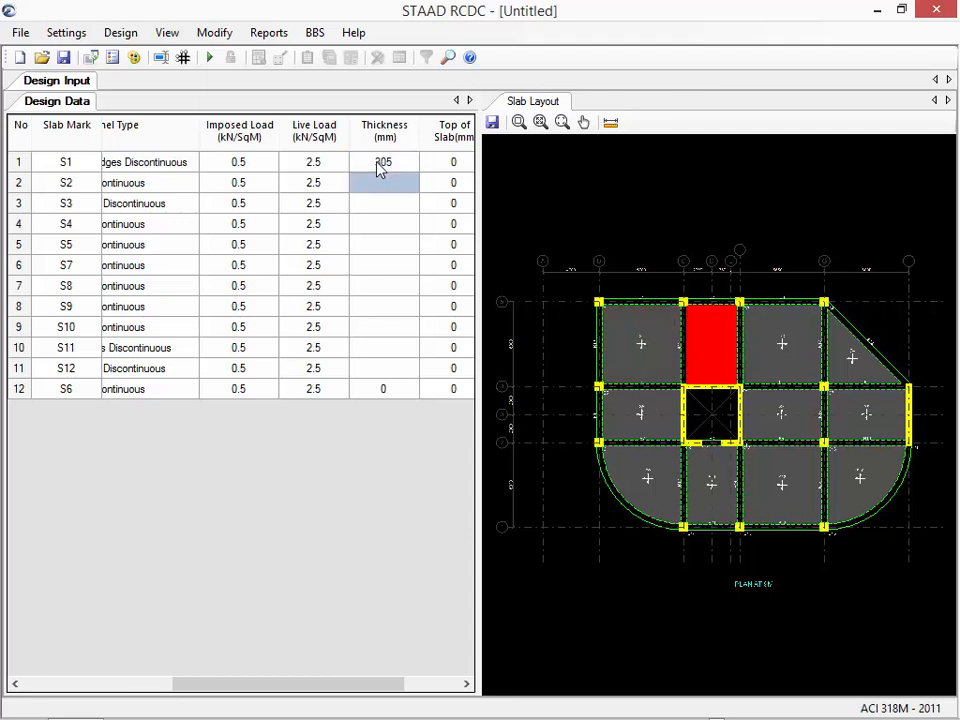
{"action": "type", "text": "305"}
{"action": "key", "text": "Return"}
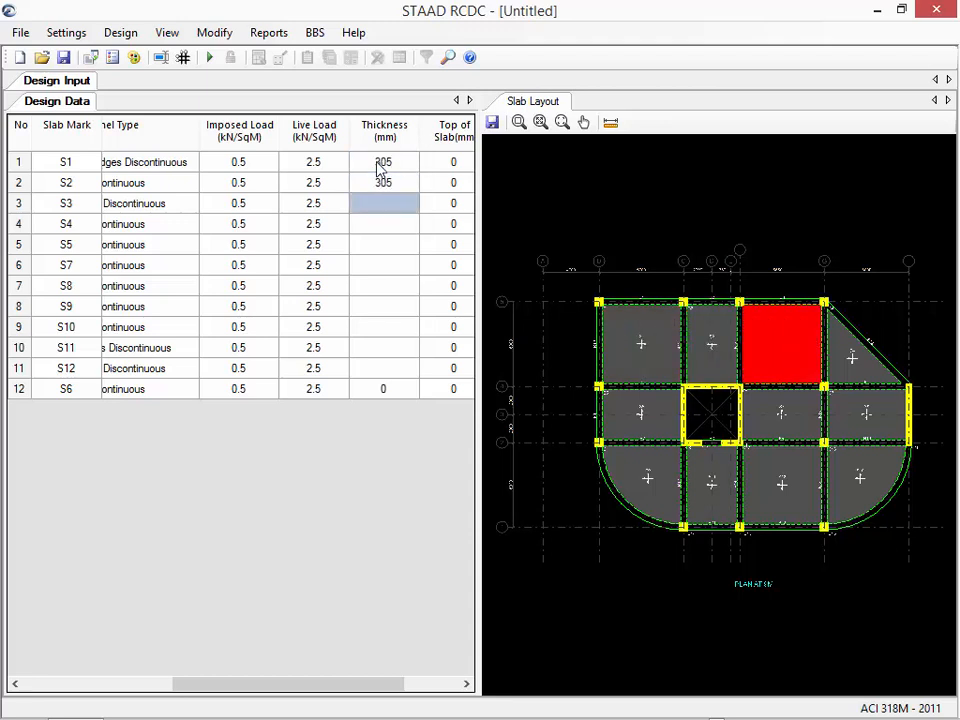
{"action": "type", "text": "305"}
{"action": "key", "text": "Return"}
{"action": "type", "text": "305"}
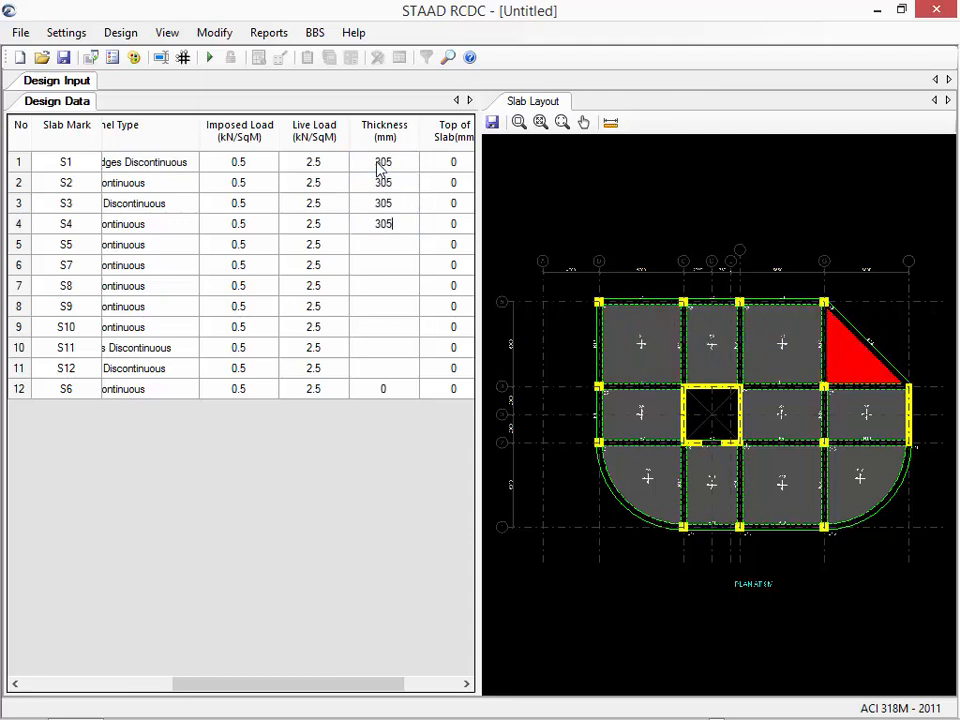
{"action": "key", "text": "Return"}
{"action": "type", "text": "305"}
{"action": "key", "text": "Return"}
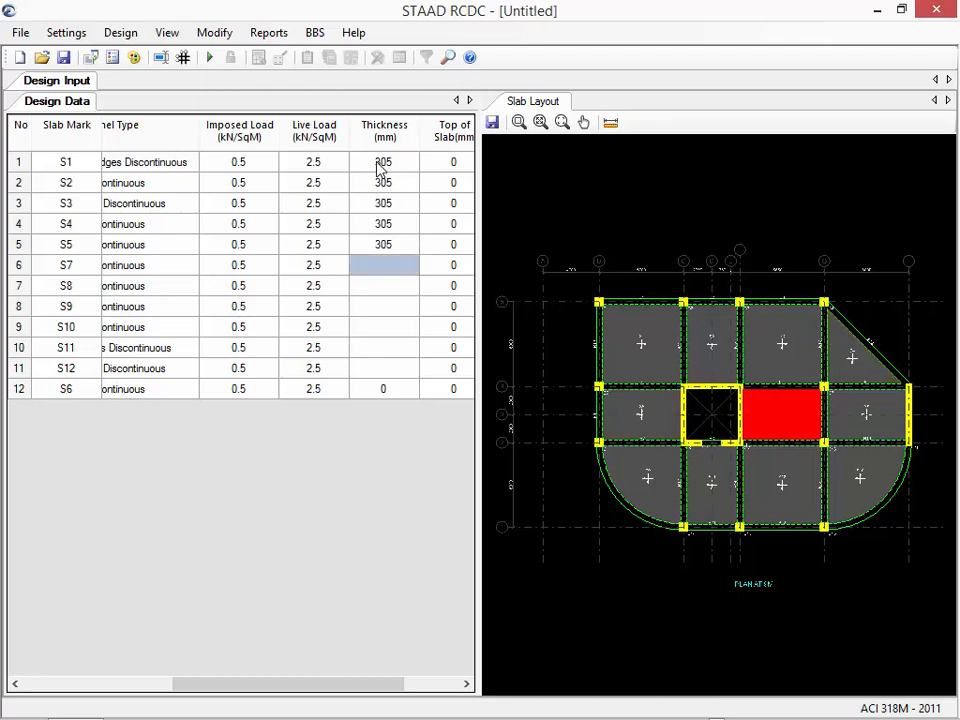
{"action": "type", "text": "305"}
{"action": "key", "text": "Return"}
{"action": "type", "text": "305"}
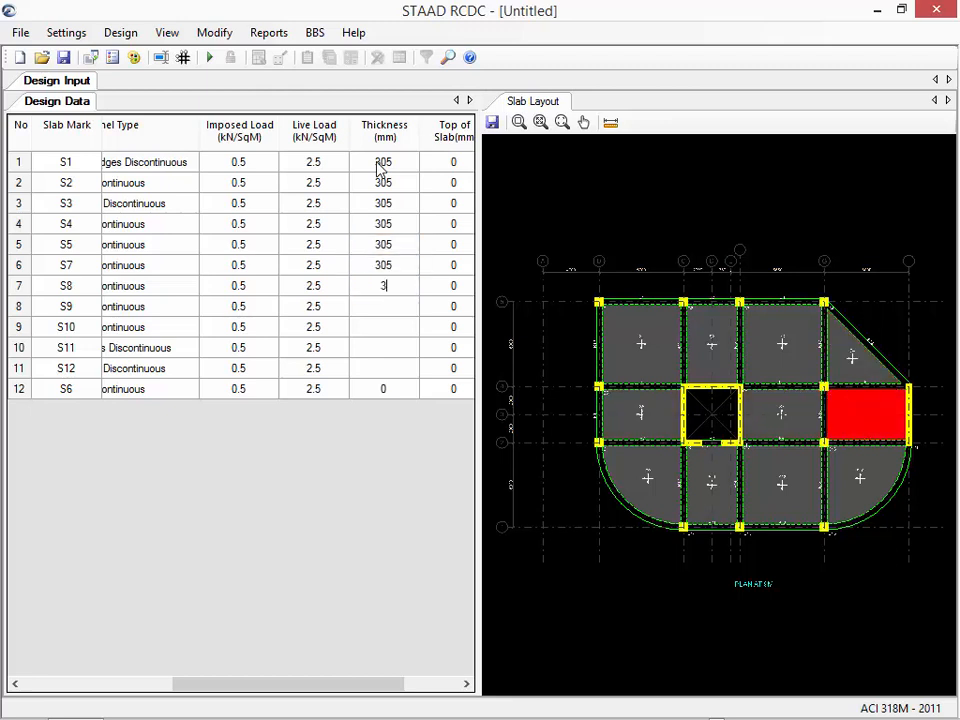
{"action": "key", "text": "Return"}
{"action": "type", "text": "305"}
{"action": "key", "text": "Return"}
{"action": "type", "text": "305"}
{"action": "key", "text": "Return"}
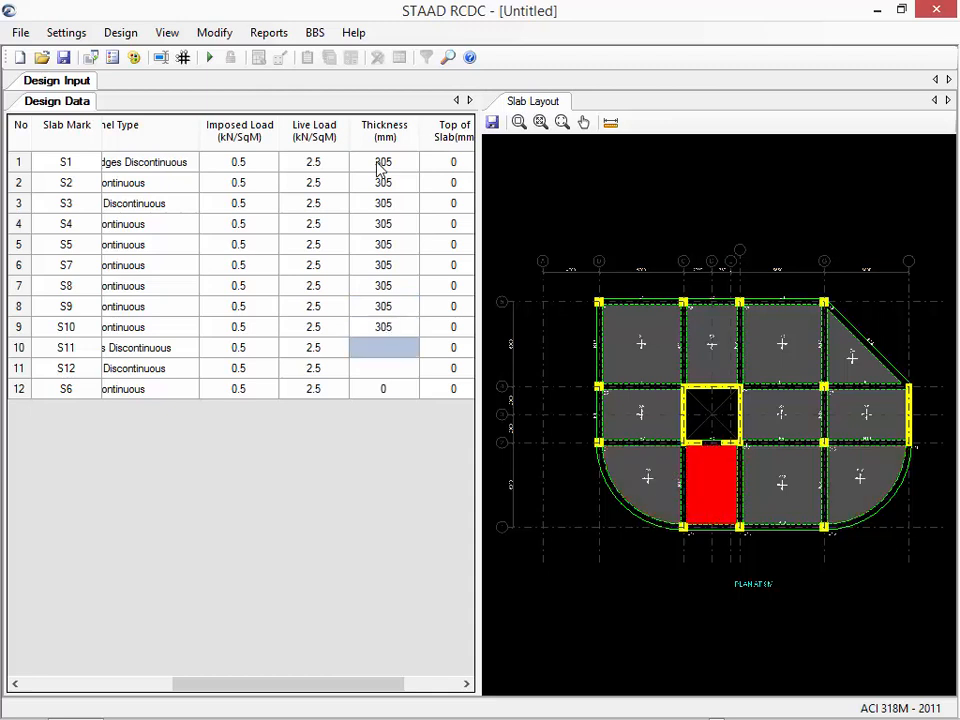
{"action": "type", "text": "0"}
{"action": "key", "text": "BackSpace"}
{"action": "type", "text": "305"}
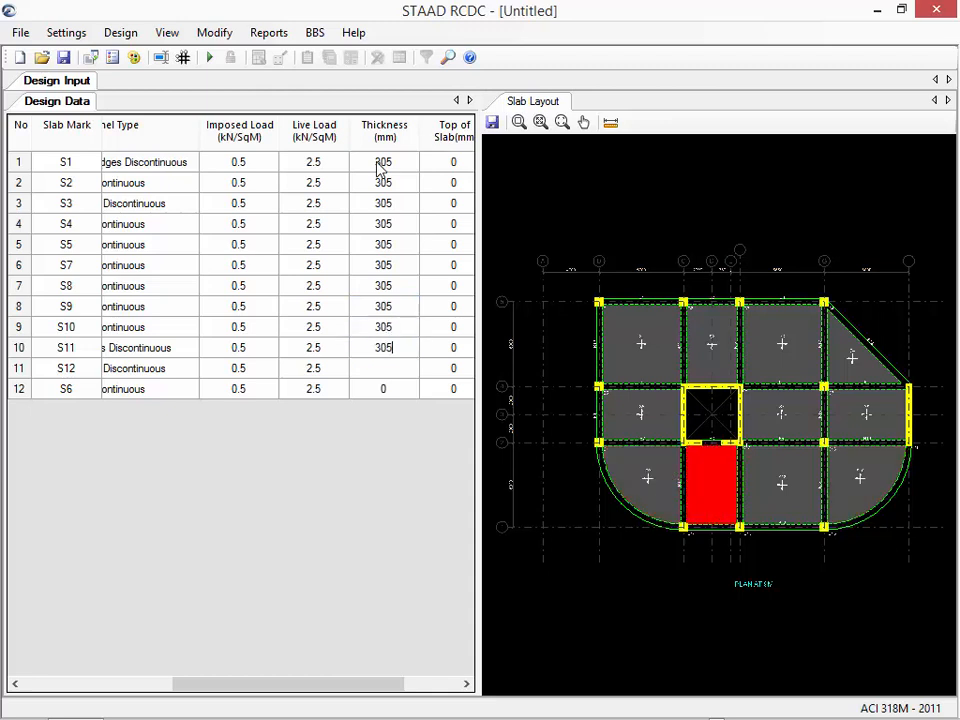
{"action": "key", "text": "Return"}
{"action": "type", "text": "305"}
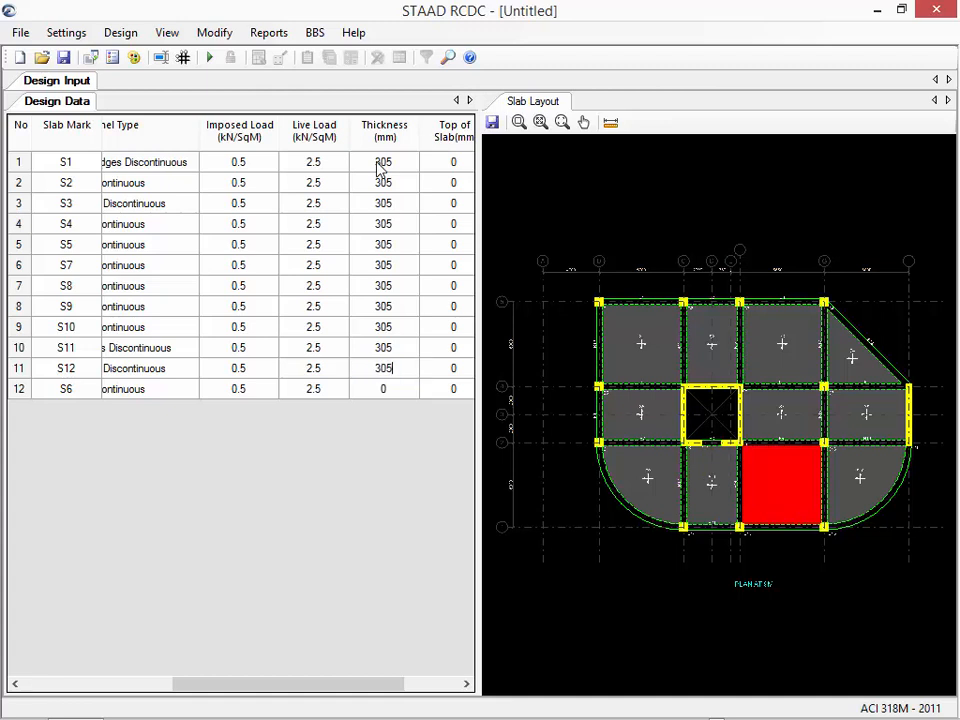
{"action": "key", "text": "Return"}
{"action": "type", "text": "305"}
{"action": "key", "text": "Return"}
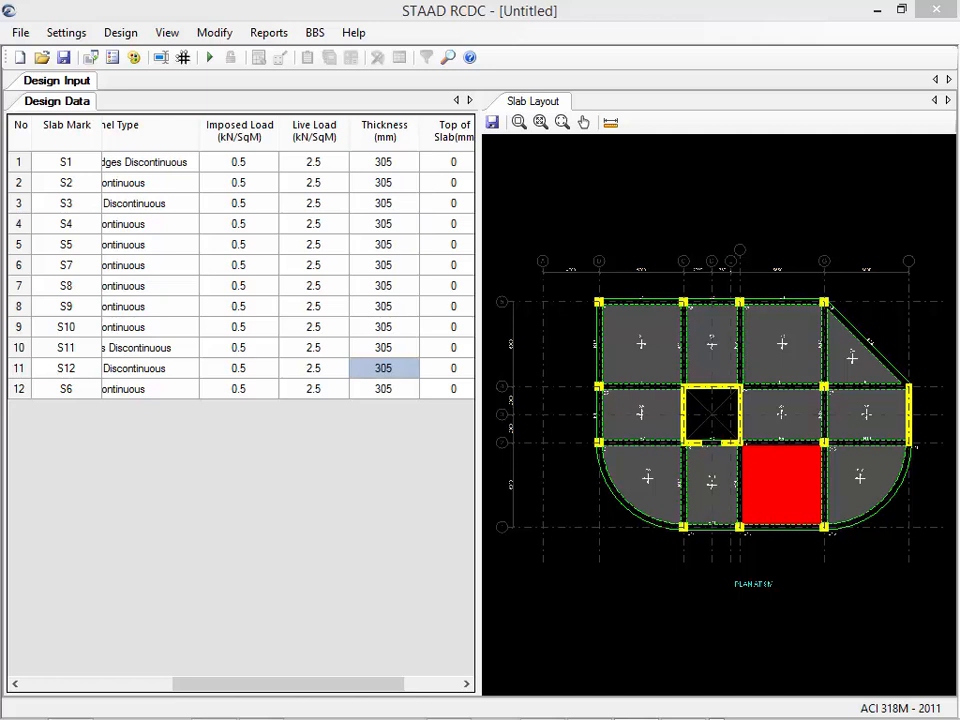
Set slab S9's imposed load to 2.5 kN/SqM, its thickness to 255 mm and its top of slab to -50 mm
{"action": "left_click", "coordinate": [660, 477]}
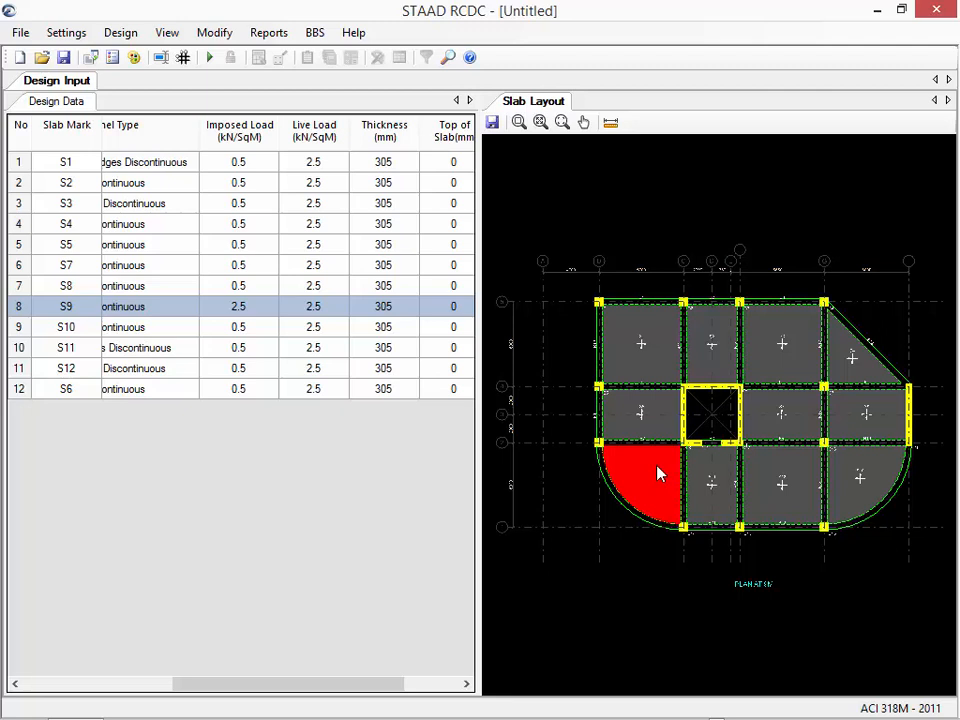
{"action": "left_click", "coordinate": [401, 314]}
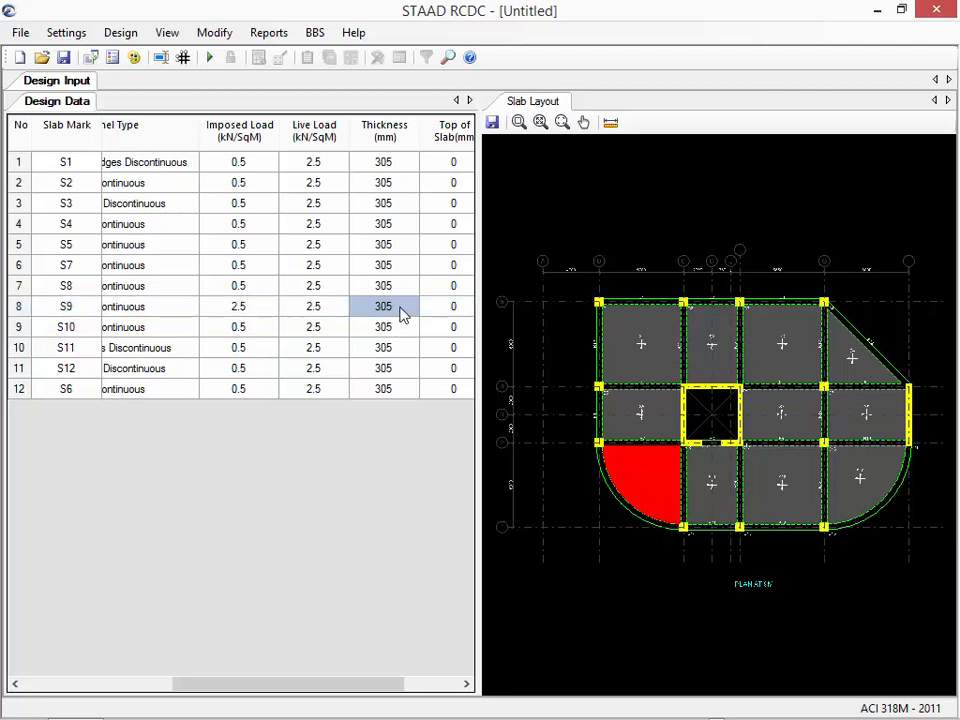
{"action": "type", "text": "255"}
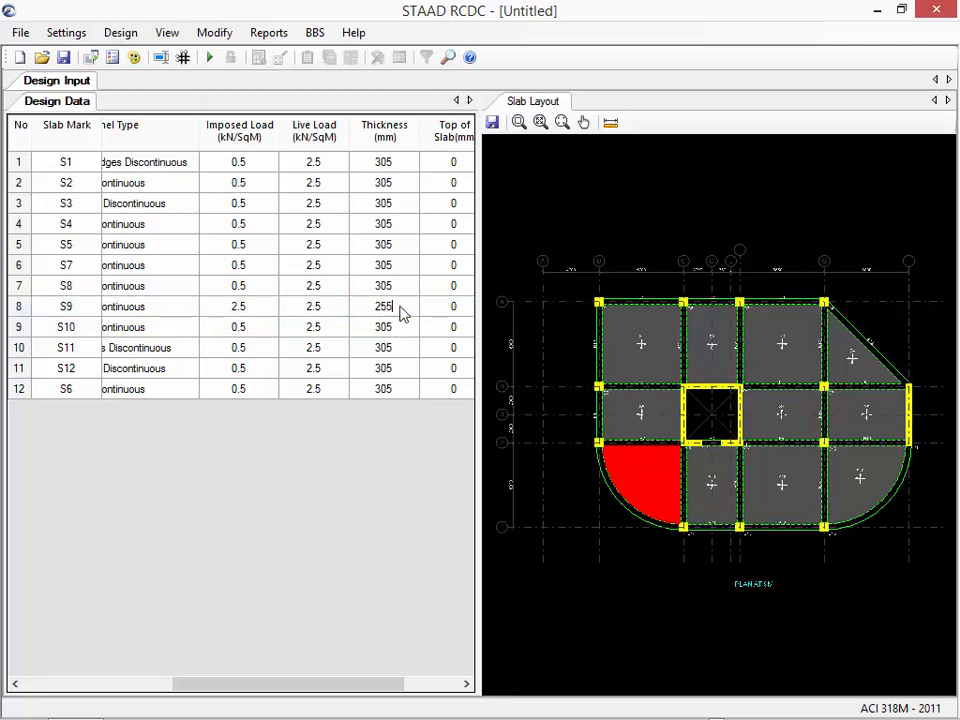
{"action": "key", "text": "Return"}
{"action": "left_click", "coordinate": [401, 314]}
{"action": "key", "text": "Tab"}
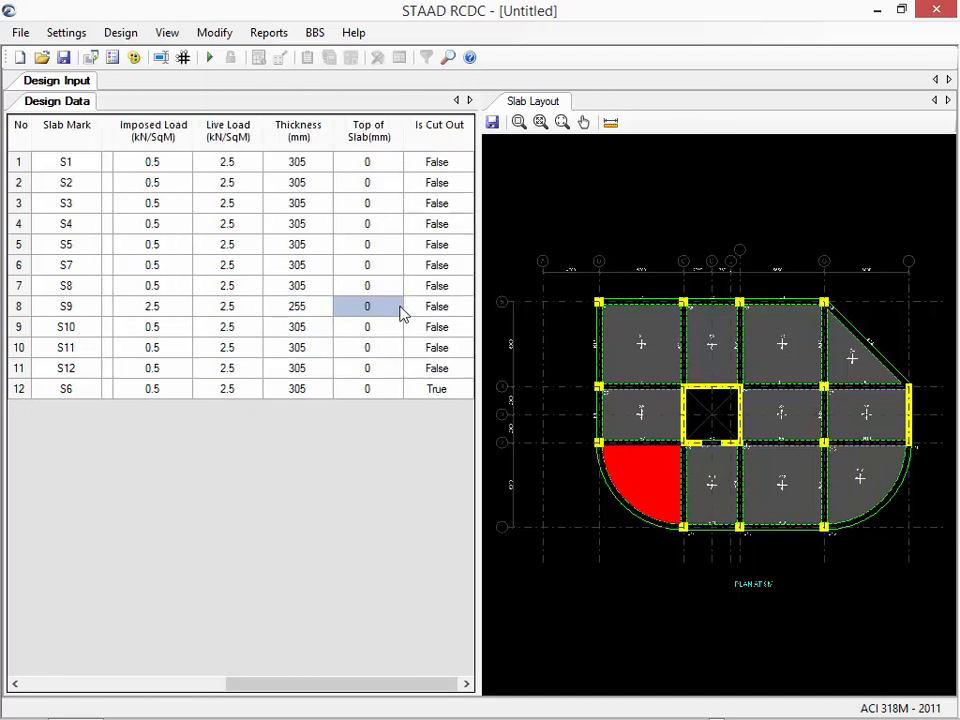
{"action": "type", "text": "-50"}
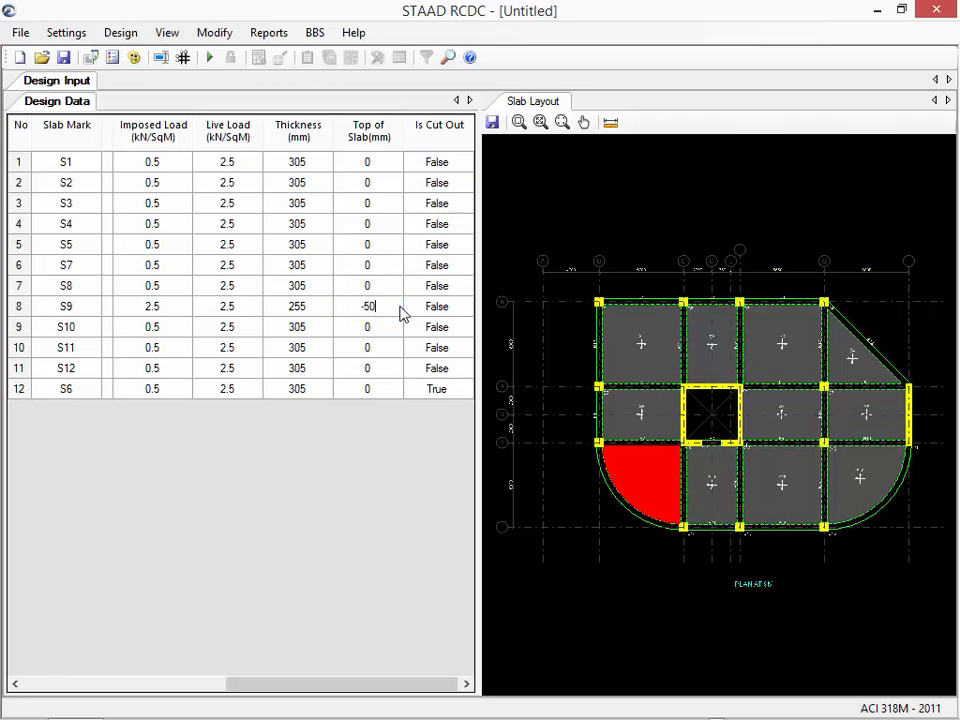
{"action": "key", "text": "Return"}
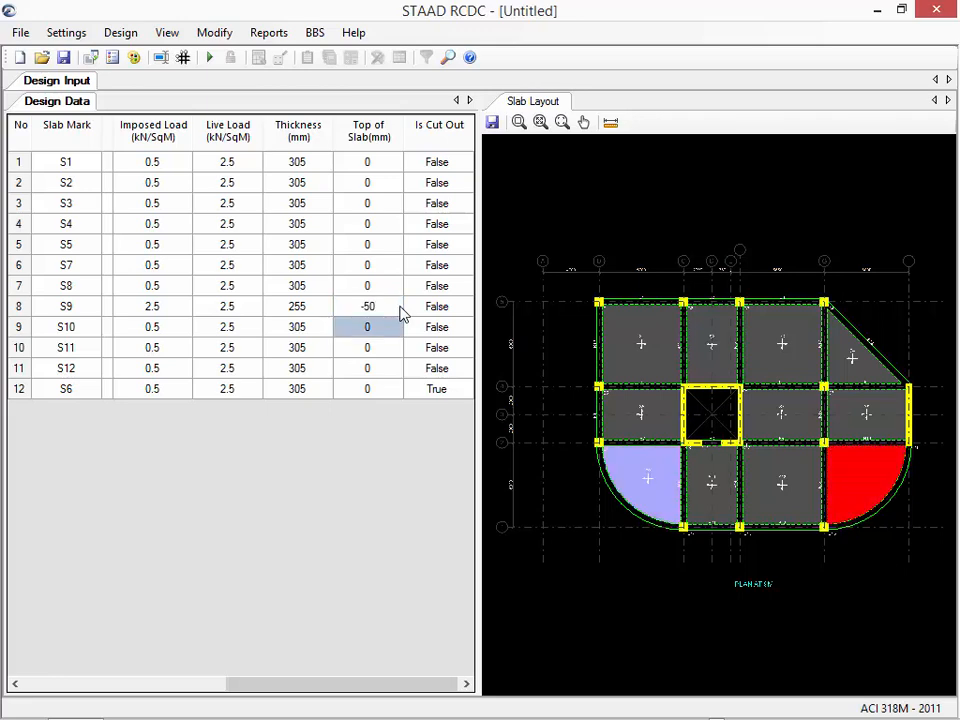
Re-evaluate the slab continuity to account for the modified level of slab S9
{"action": "key", "text": "Left"}
{"action": "key", "text": "Left"}
{"action": "key", "text": "Left"}
{"action": "key", "text": "Left"}
{"action": "key", "text": "Left"}
{"action": "key", "text": "Left"}
{"action": "key", "text": "Left"}
{"action": "key", "text": "Left"}
{"action": "key", "text": "Left"}
{"action": "key", "text": "Up"}
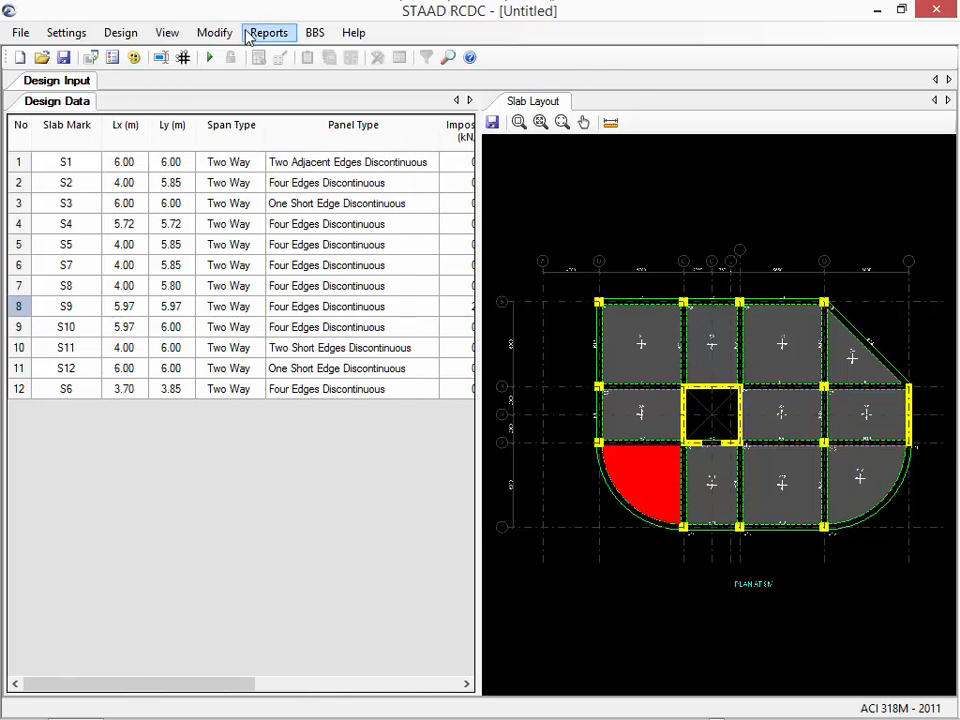
{"action": "left_click", "coordinate": [214, 34]}
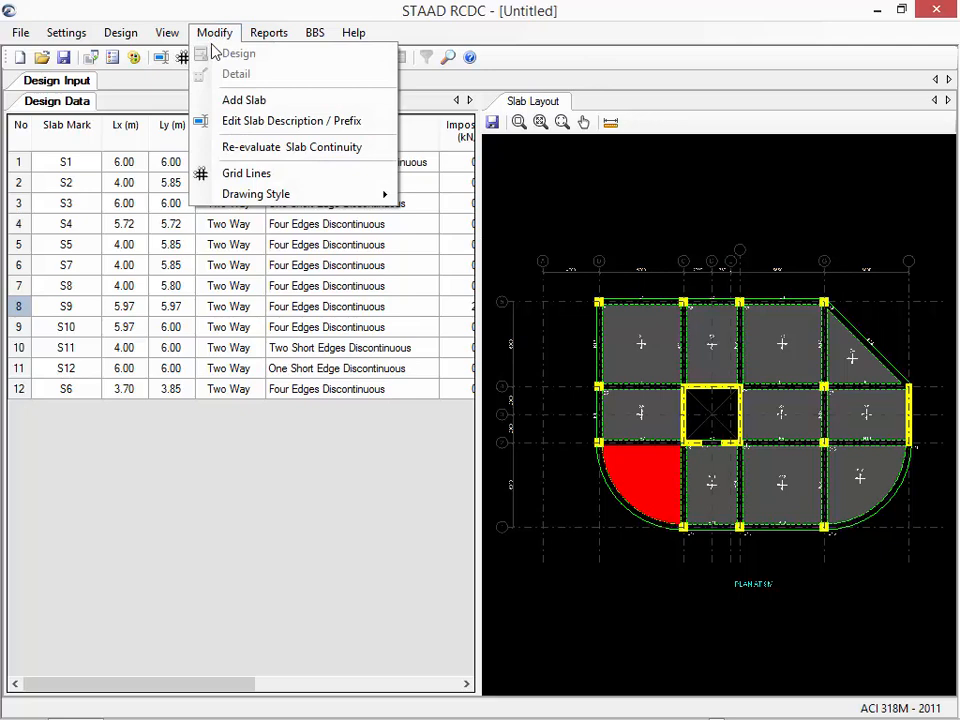
{"action": "left_click", "coordinate": [224, 148]}
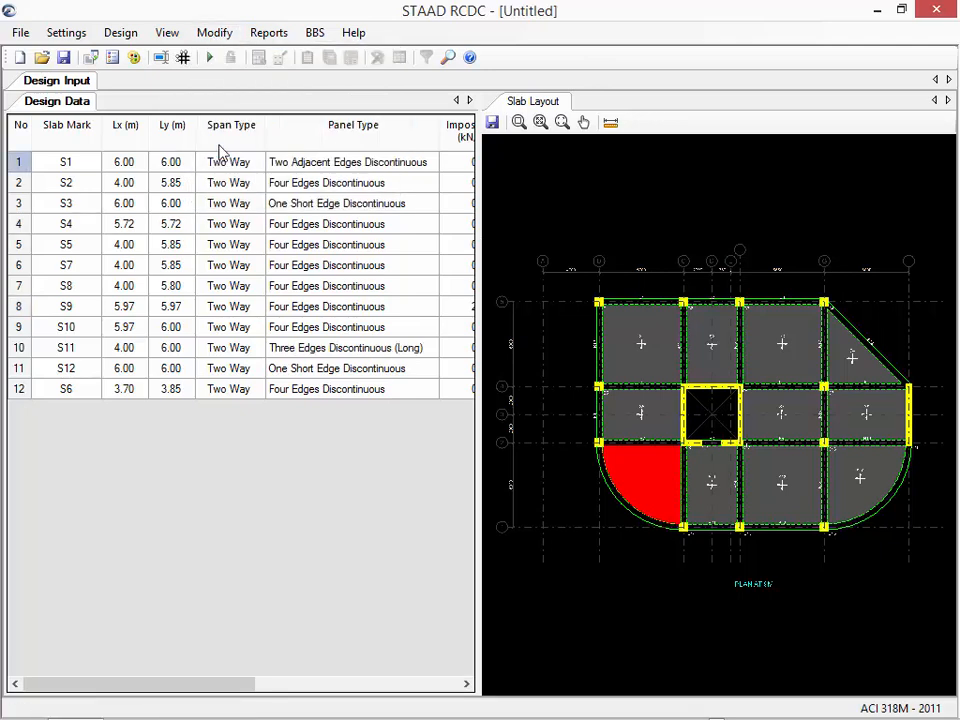
Save the project as RCDC Slabs in the STAAD RCDC folder
{"action": "left_click", "coordinate": [63, 57]}
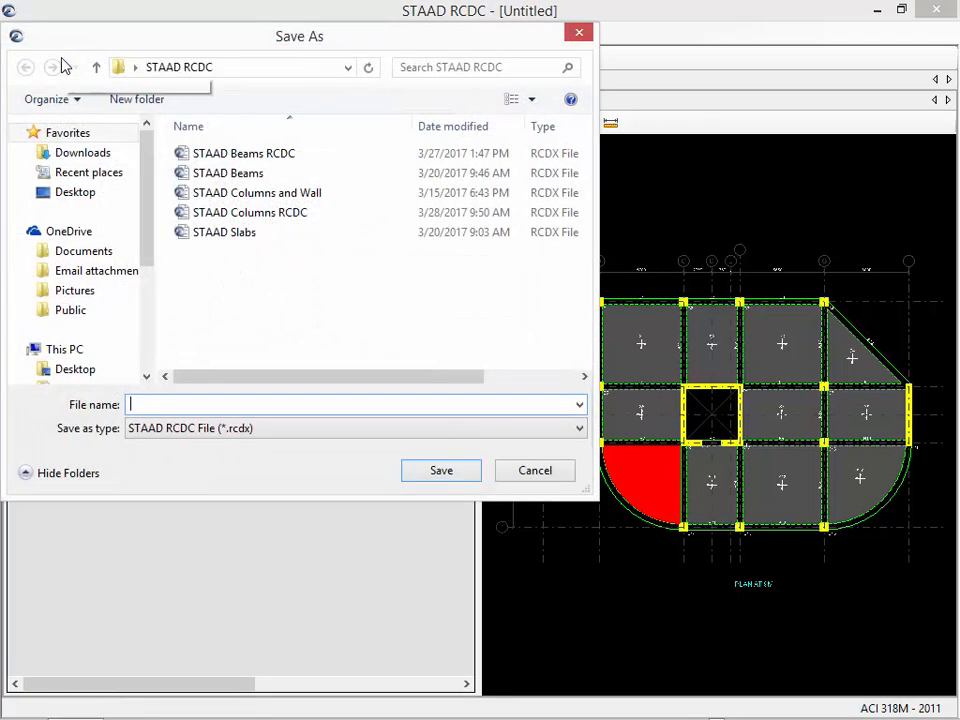
{"action": "type", "text": "R"}
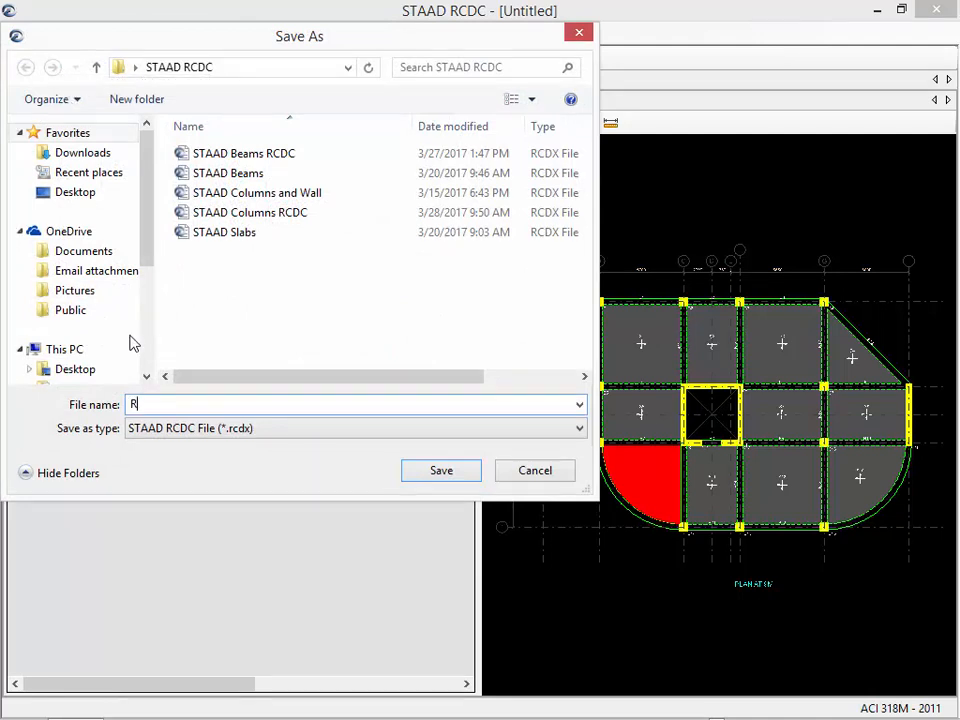
{"action": "type", "text": "CDC SLa"}
{"action": "key", "text": "BackSpace"}
{"action": "key", "text": "BackSpace"}
{"action": "type", "text": "labs"}
{"action": "key", "text": "Return"}
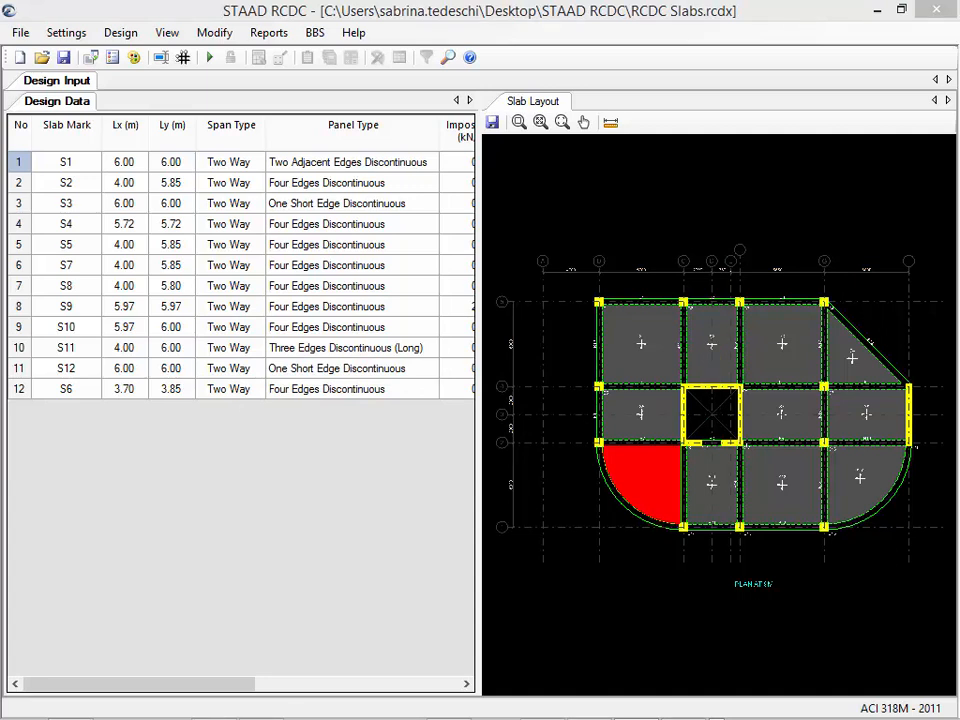
Review and accept the slab design parameters as they are, and run the design for all slabs
{"action": "left_click", "coordinate": [66, 33]}
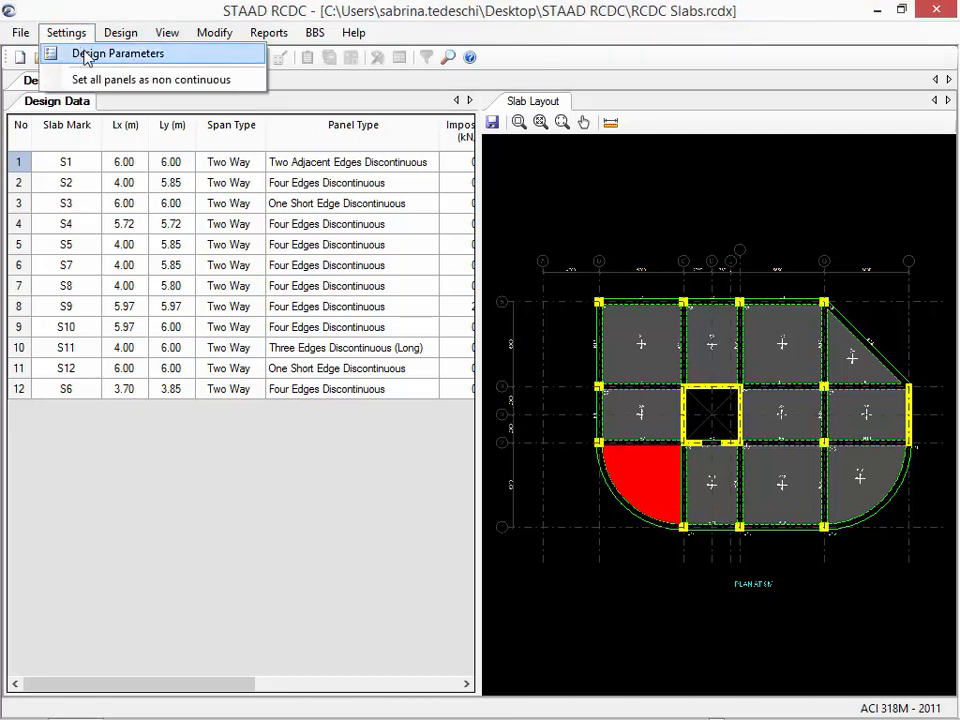
{"action": "left_click", "coordinate": [86, 56]}
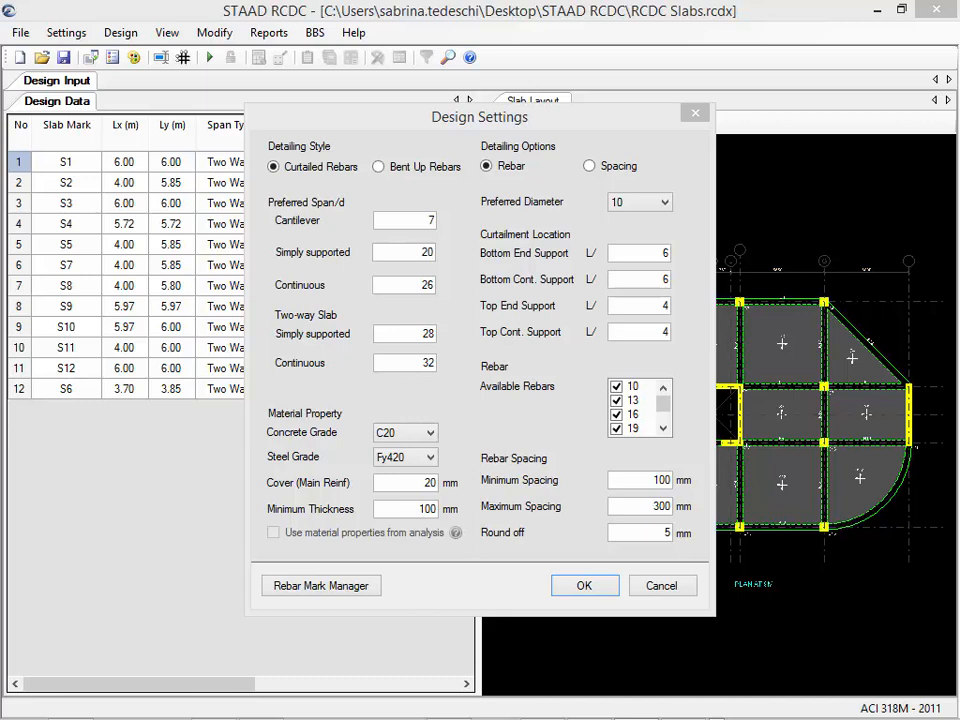
{"action": "left_click", "coordinate": [604, 590]}
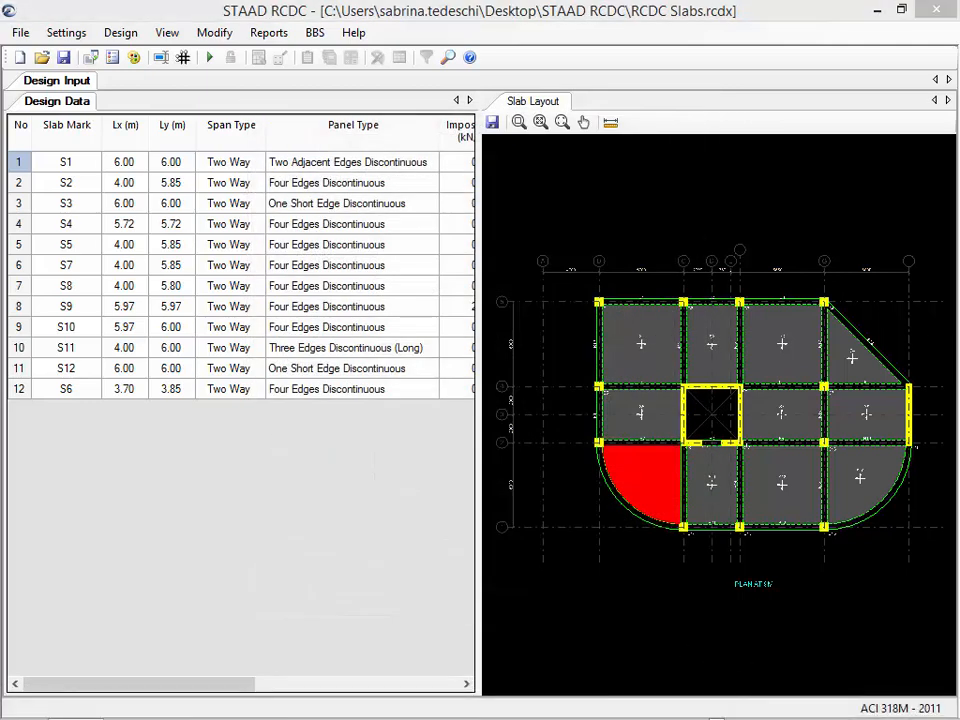
{"action": "left_click", "coordinate": [206, 60]}
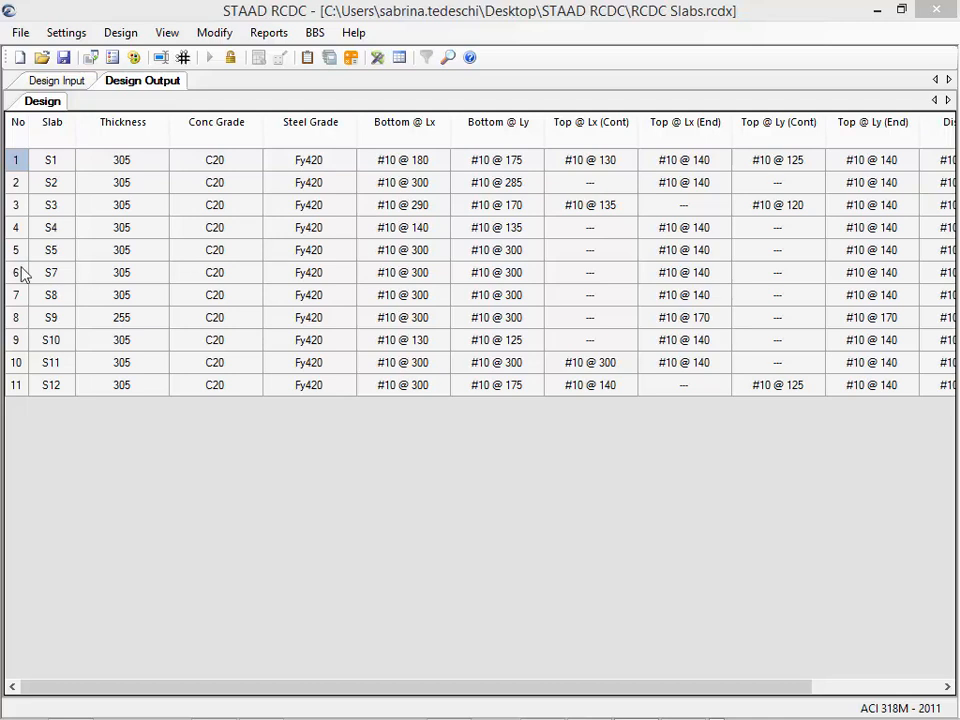
Review the redesign options for slab S1 and close them without making changes
{"action": "left_click", "coordinate": [50, 165]}
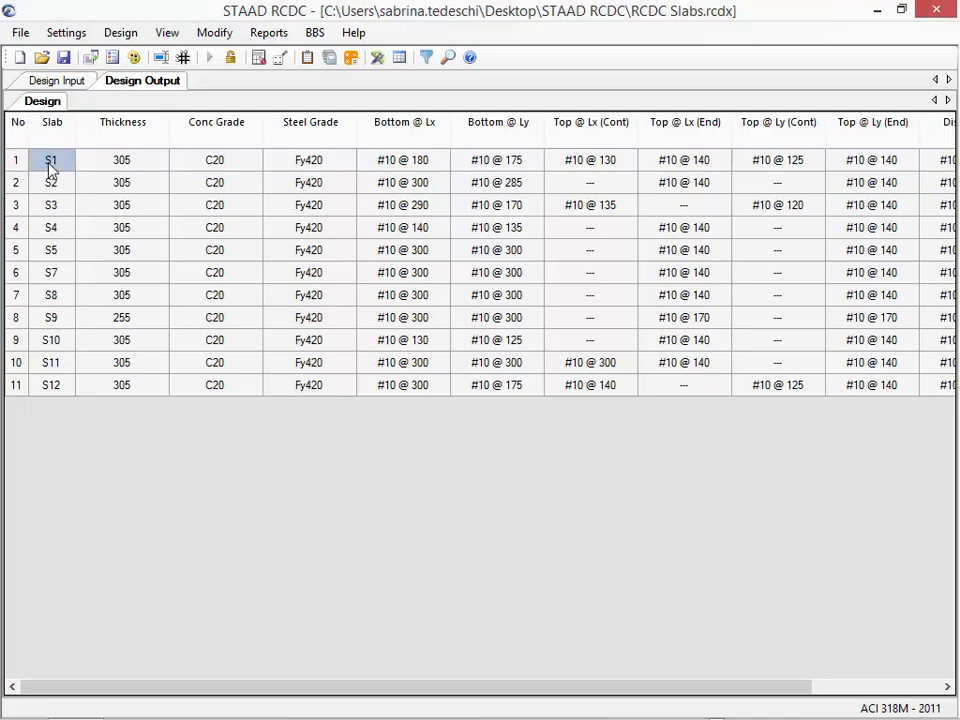
{"action": "left_click", "coordinate": [216, 33]}
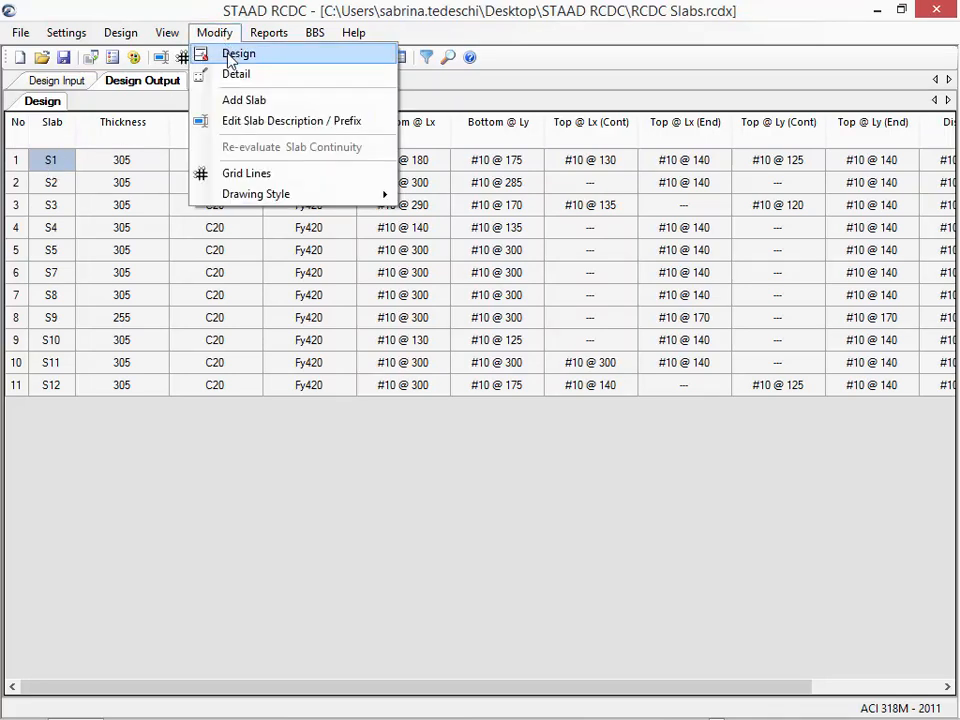
{"action": "left_click", "coordinate": [237, 54]}
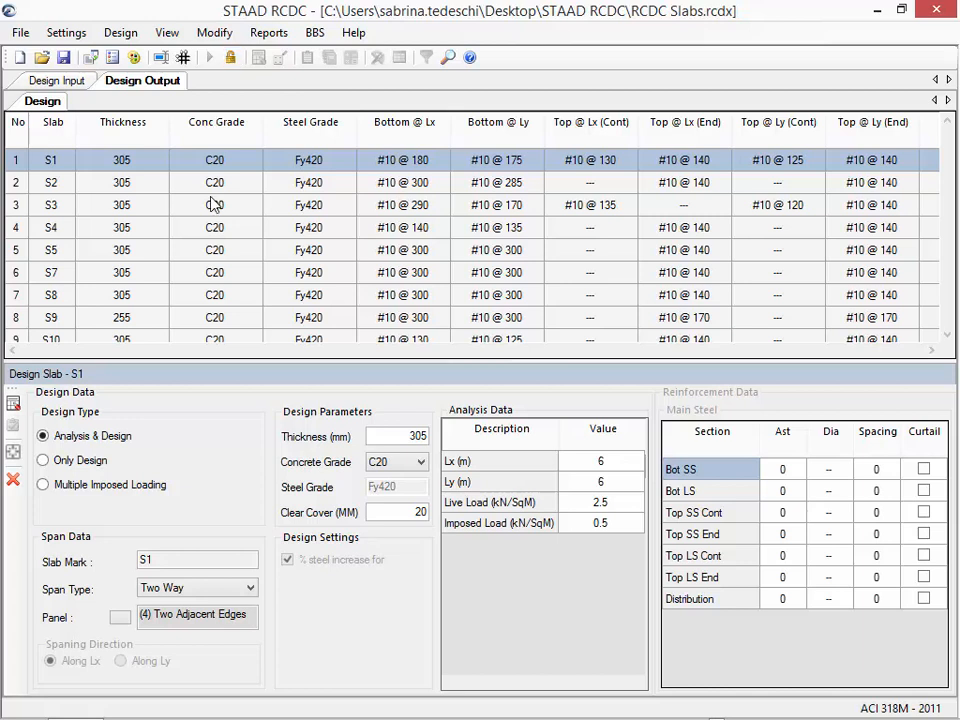
{"action": "left_click", "coordinate": [13, 481]}
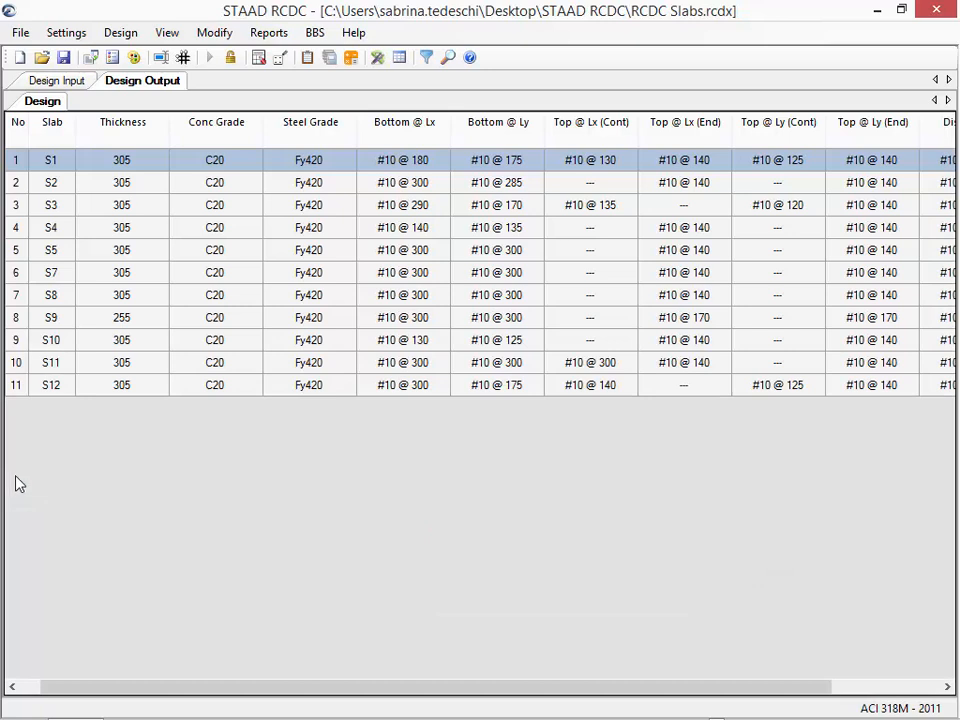
Open the reinforcement detailing of slab S1 and set the Bot SS and Bot LS bar diameters to 16
{"action": "left_click", "coordinate": [215, 34]}
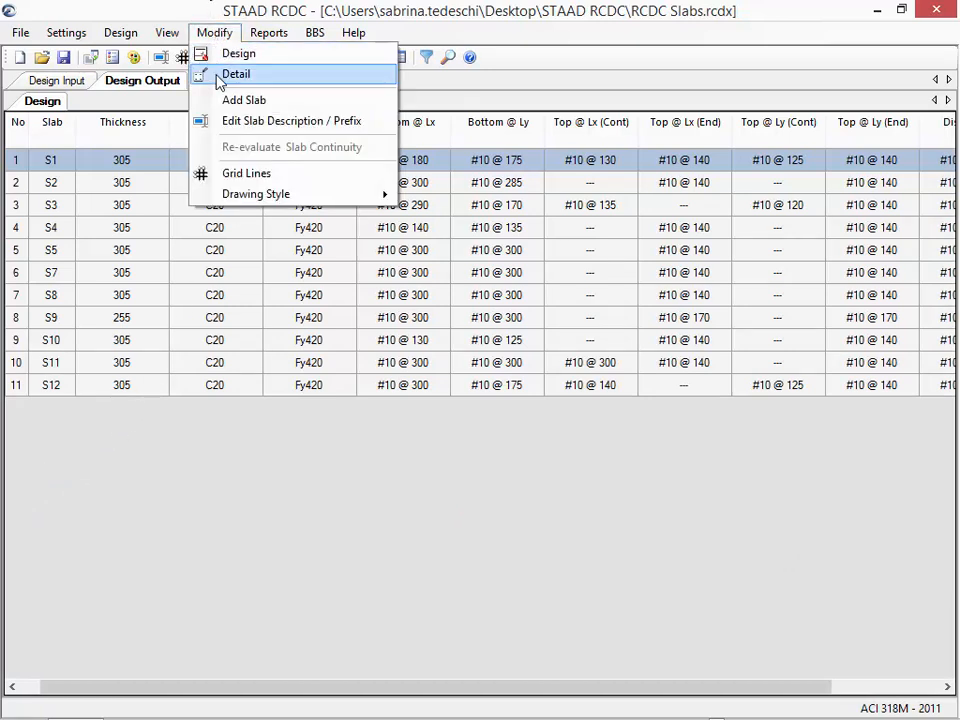
{"action": "left_click", "coordinate": [220, 75]}
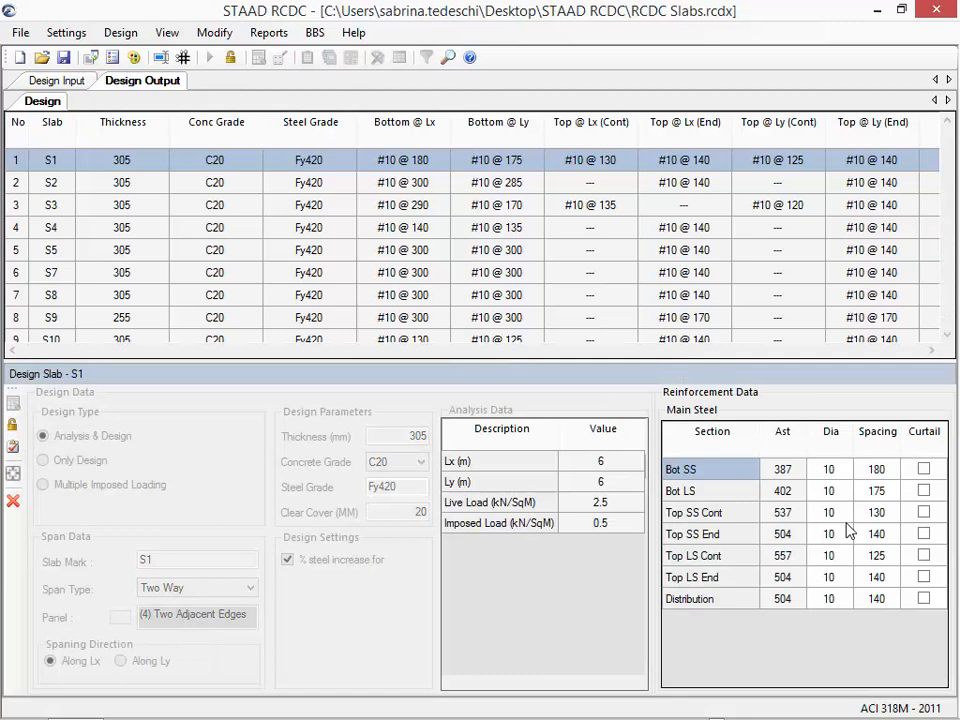
{"action": "left_click", "coordinate": [840, 470]}
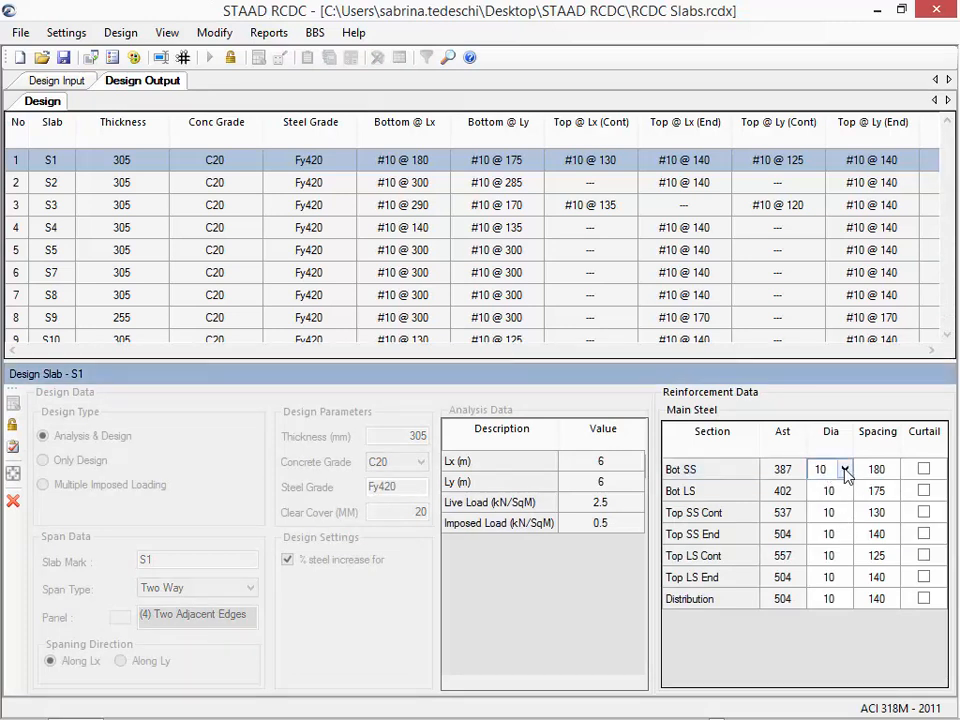
{"action": "left_click", "coordinate": [845, 470]}
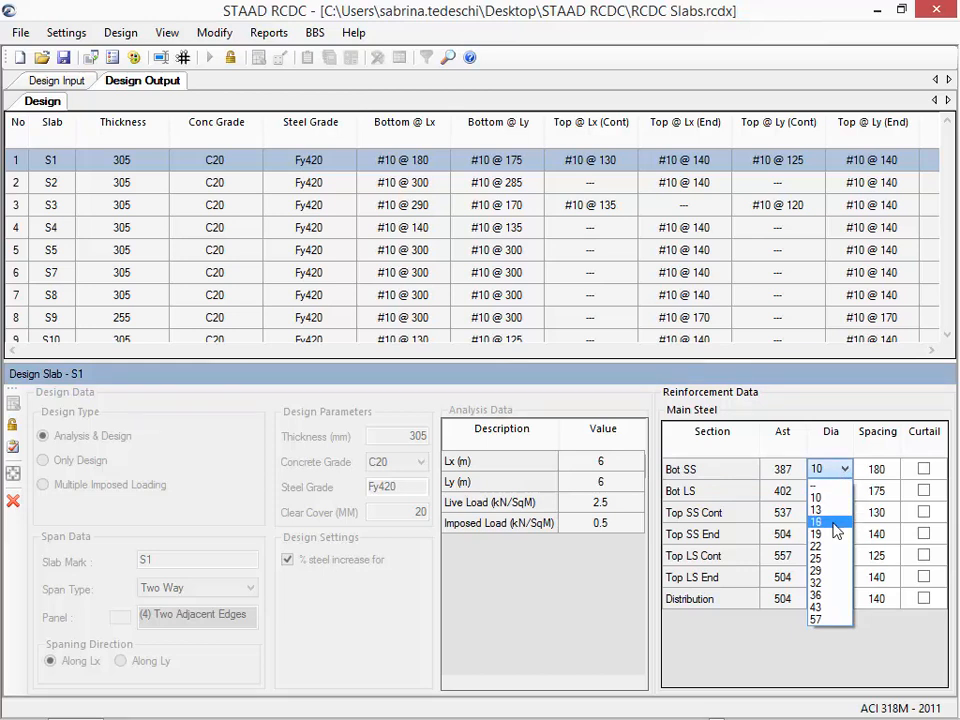
{"action": "left_click", "coordinate": [836, 522]}
{"action": "left_click", "coordinate": [838, 491]}
{"action": "left_click", "coordinate": [845, 491]}
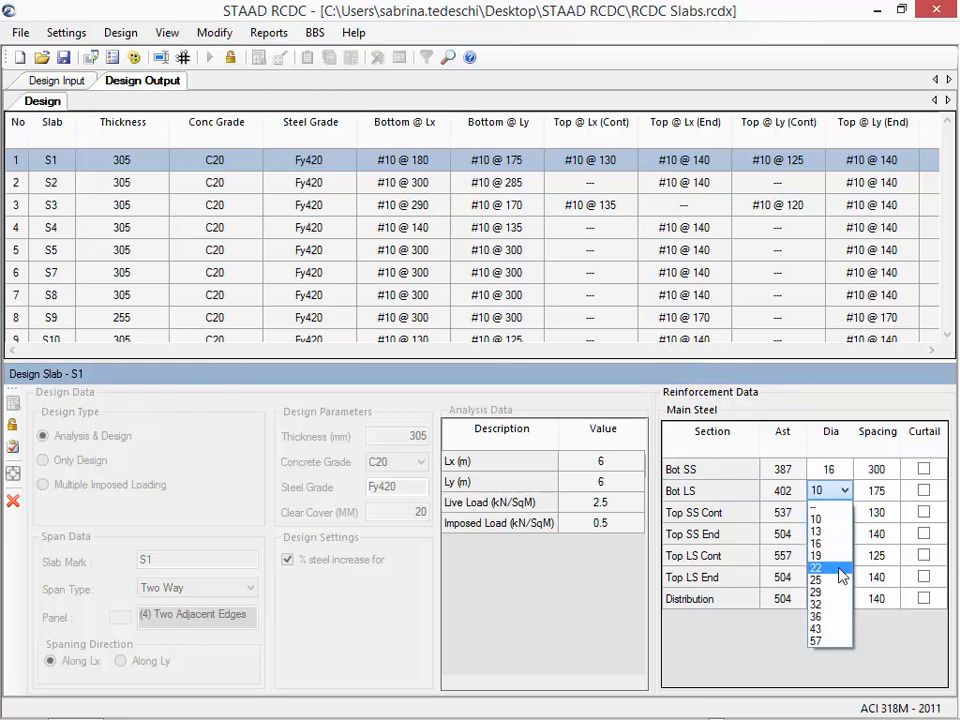
{"action": "left_click", "coordinate": [836, 543]}
Set the Top SS Cont and Top SS End bar diameters of slab S1 to 16
{"action": "left_click", "coordinate": [838, 513]}
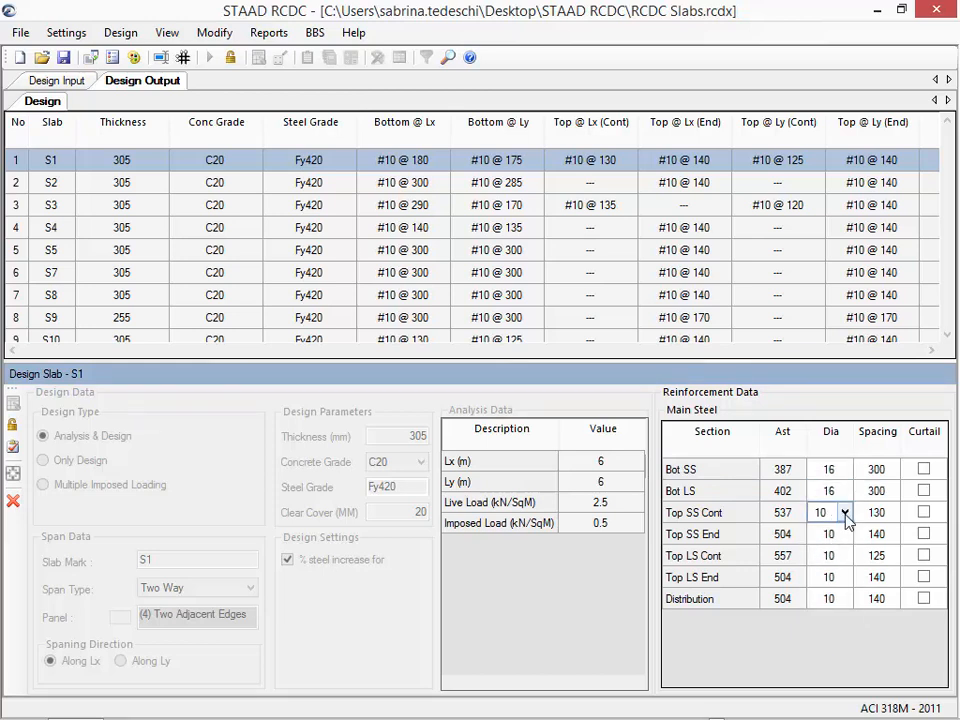
{"action": "left_click", "coordinate": [845, 512]}
{"action": "left_click", "coordinate": [832, 566]}
{"action": "left_click", "coordinate": [842, 536]}
{"action": "left_click", "coordinate": [846, 534]}
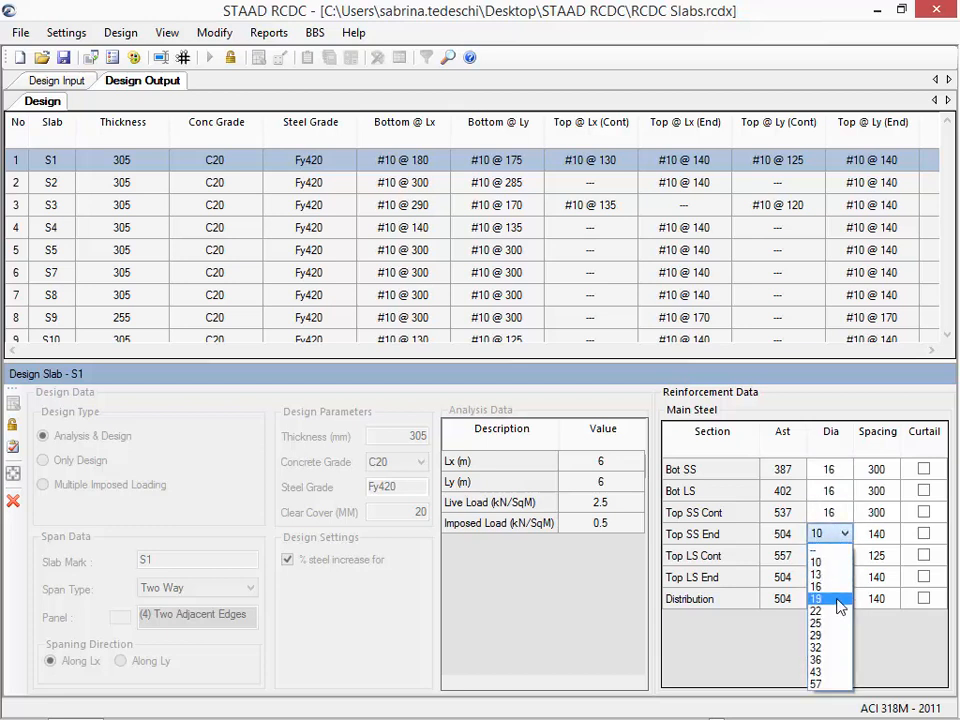
{"action": "left_click", "coordinate": [832, 587]}
Set the Top LS Cont and Top LS End bar diameters of slab S1 to 16
{"action": "left_click", "coordinate": [840, 557]}
{"action": "left_click", "coordinate": [845, 557]}
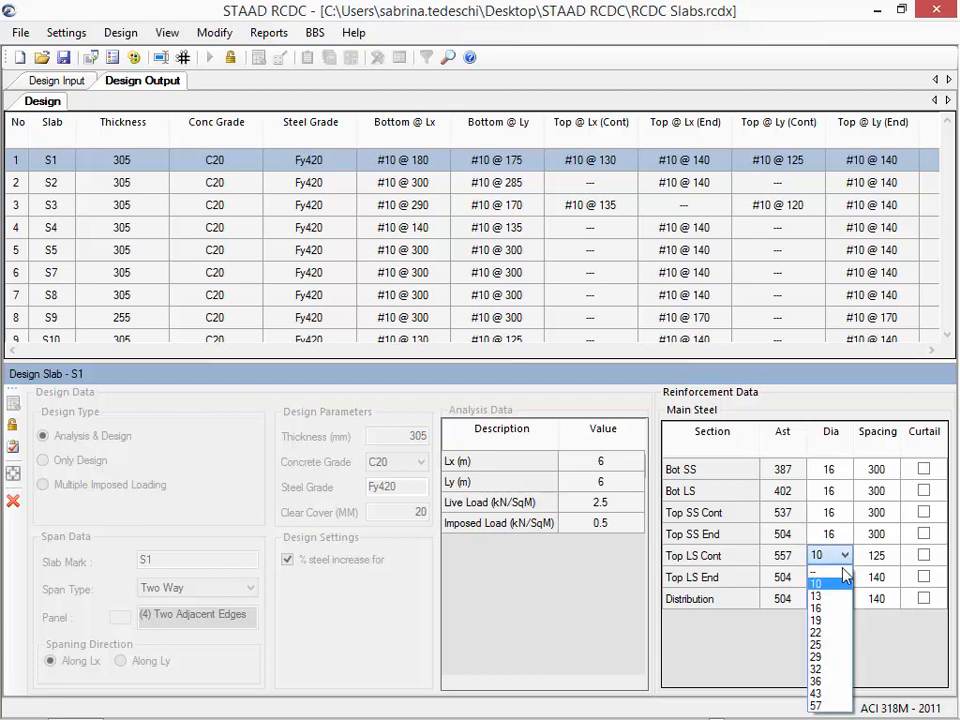
{"action": "left_click", "coordinate": [842, 610]}
{"action": "left_click", "coordinate": [845, 580]}
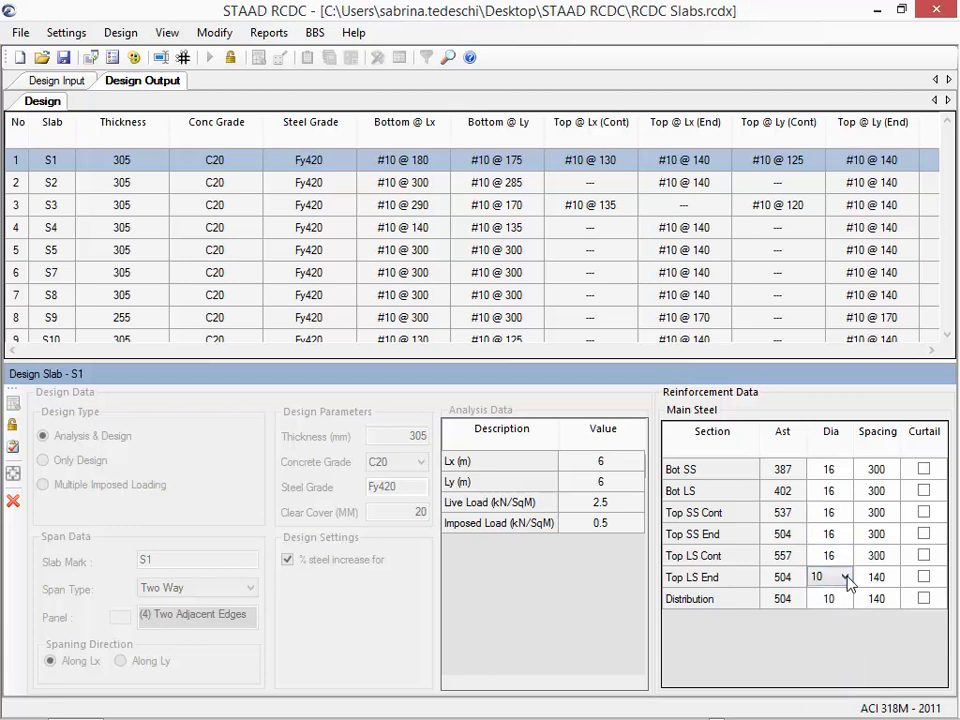
{"action": "left_click", "coordinate": [845, 578]}
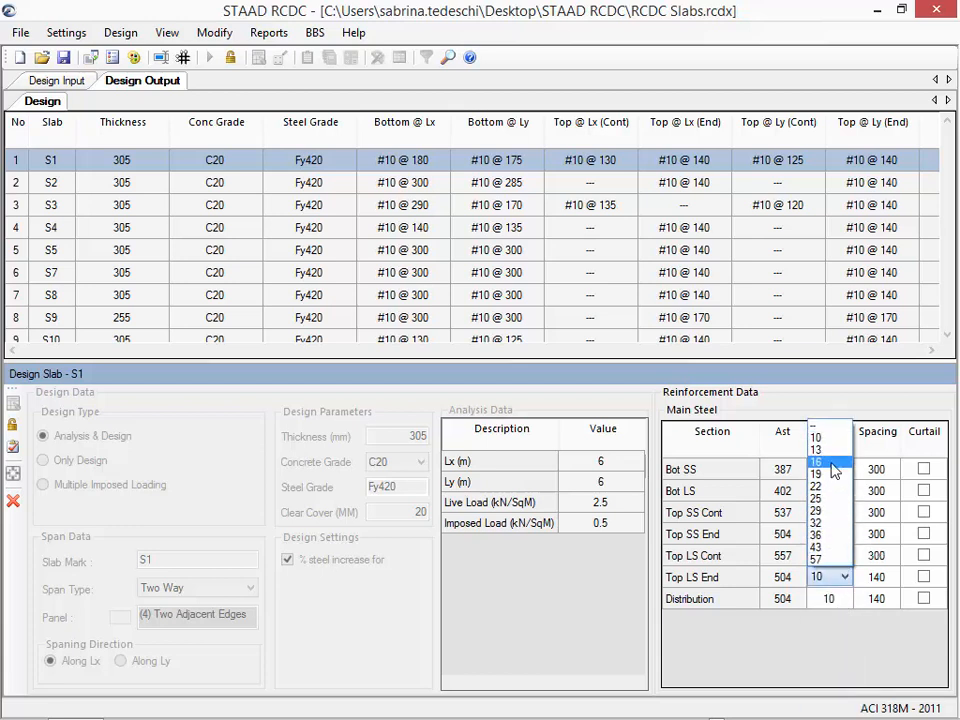
{"action": "left_click", "coordinate": [835, 461]}
Set the Distribution bar diameter of slab S1 to 16 and apply the revised reinforcement to the design
{"action": "left_click", "coordinate": [845, 599]}
{"action": "left_click", "coordinate": [846, 599]}
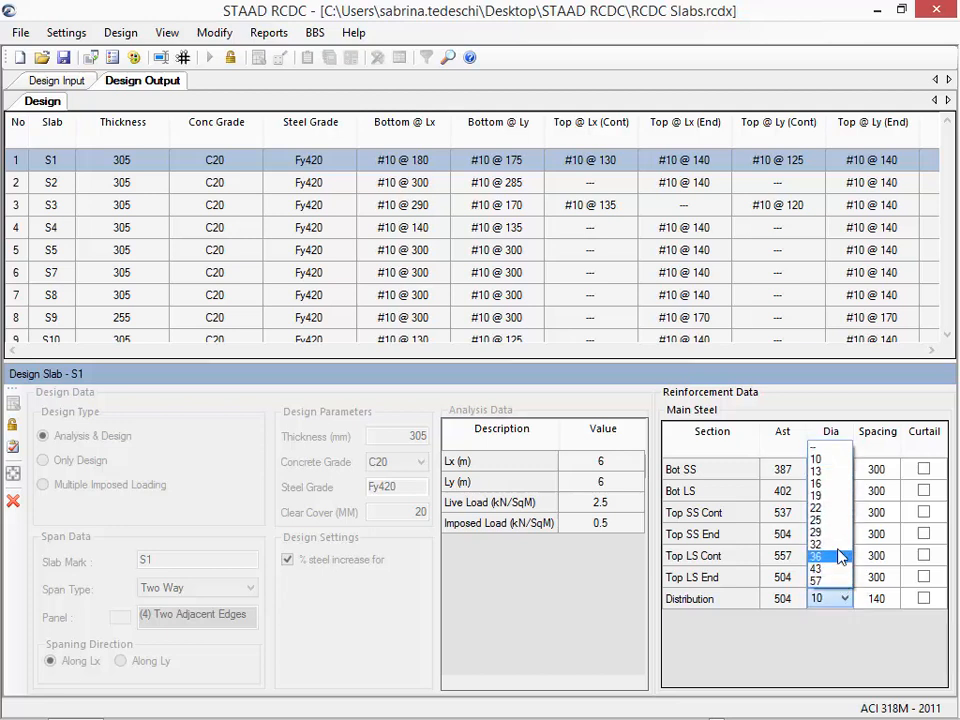
{"action": "left_click", "coordinate": [832, 492]}
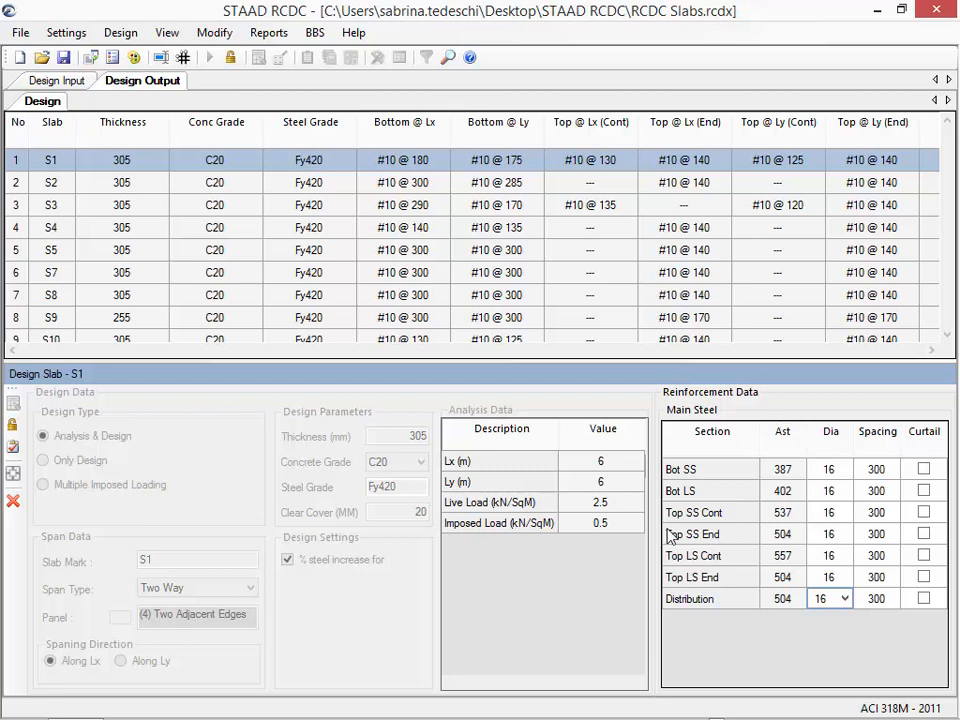
{"action": "left_click", "coordinate": [13, 447]}
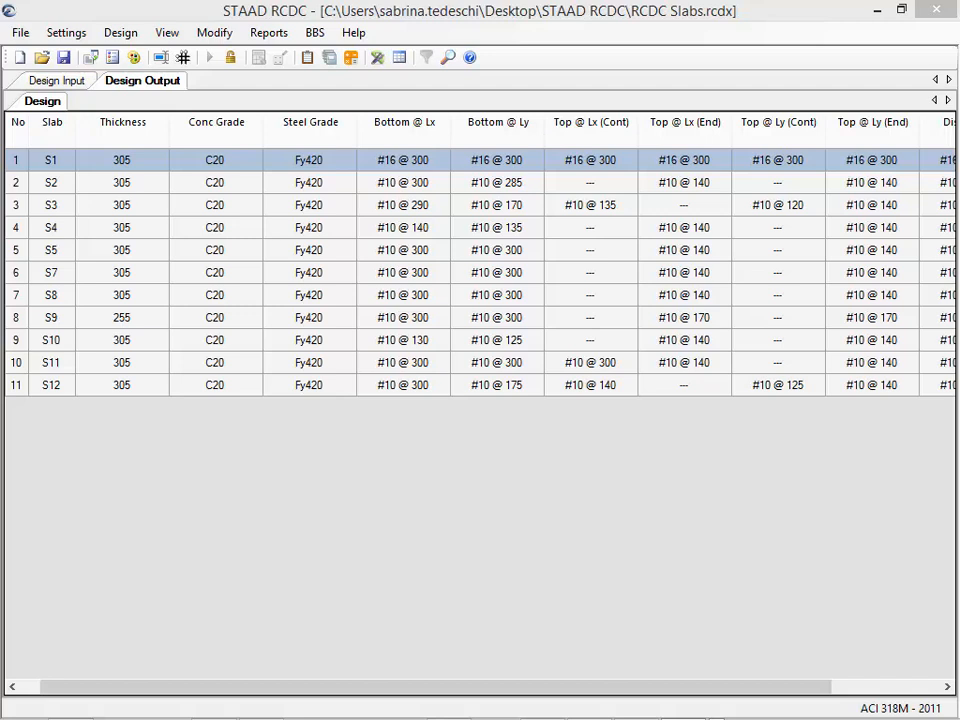
Copy the reinforcement of slab S1 from the design output table
{"action": "right_click", "coordinate": [393, 166]}
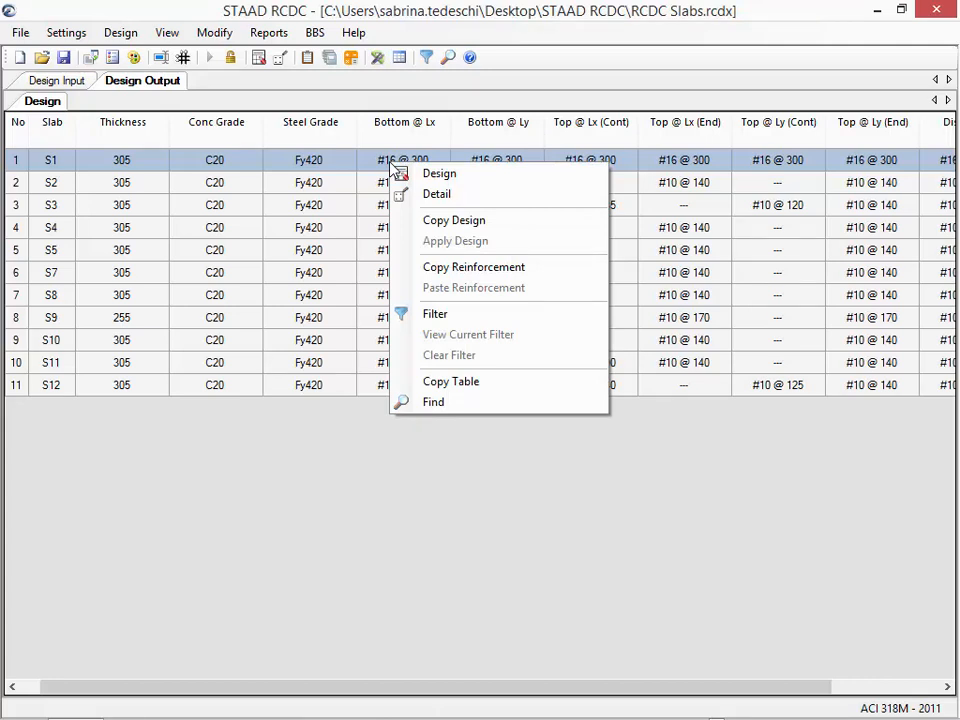
{"action": "left_click", "coordinate": [441, 267]}
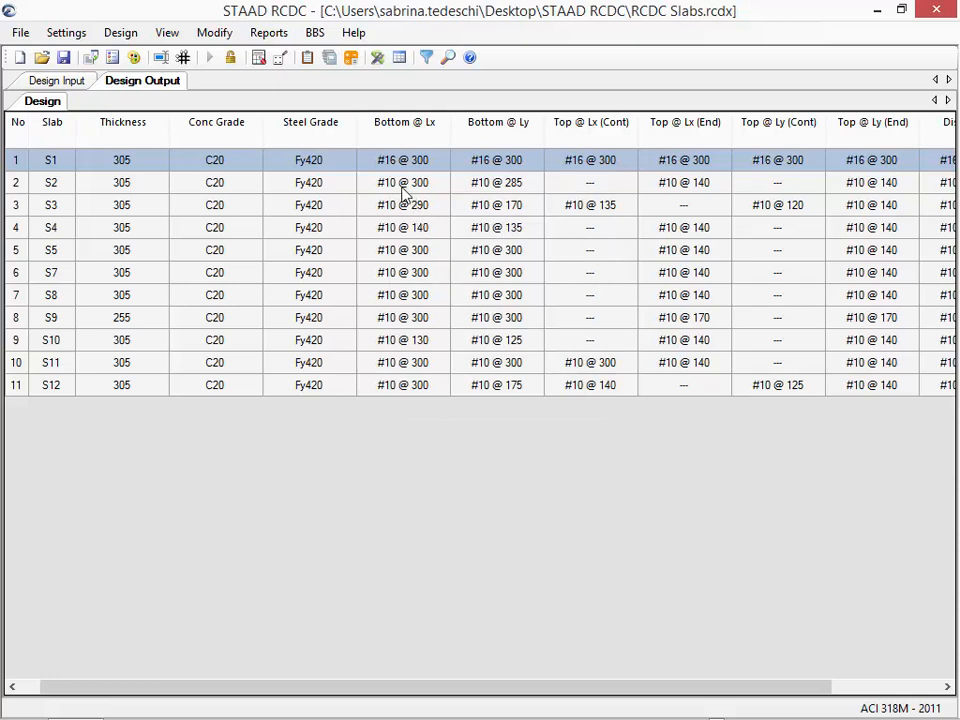
Try to paste S1's copied reinforcement onto all the other slabs, S2 to S12
{"action": "left_click_drag", "start_coordinate": [405, 193], "coordinate": [858, 406]}
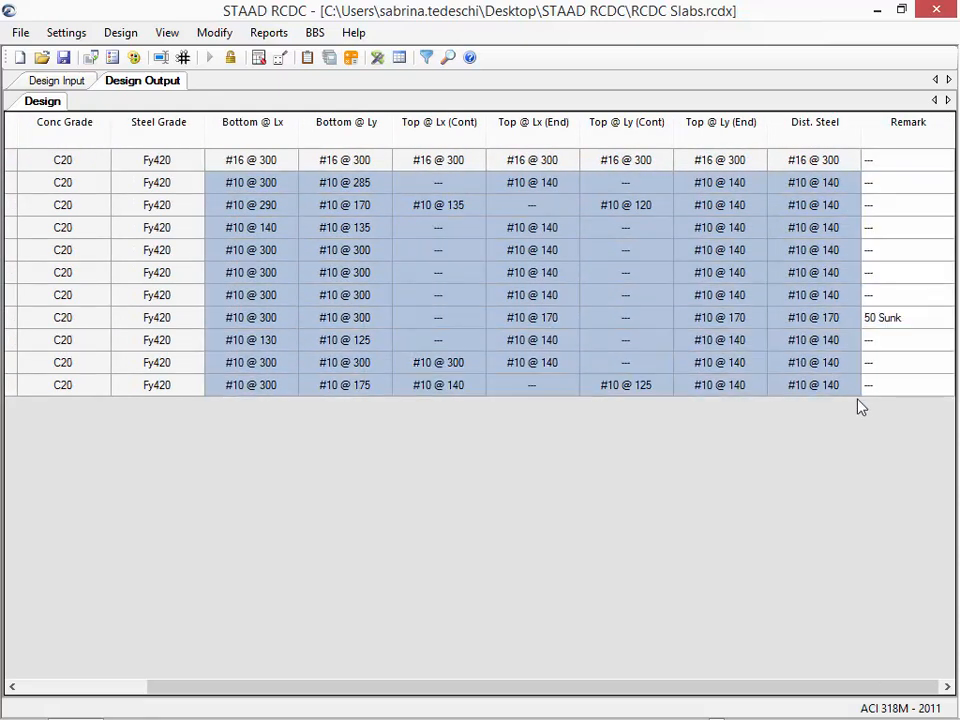
{"action": "right_click", "coordinate": [713, 298]}
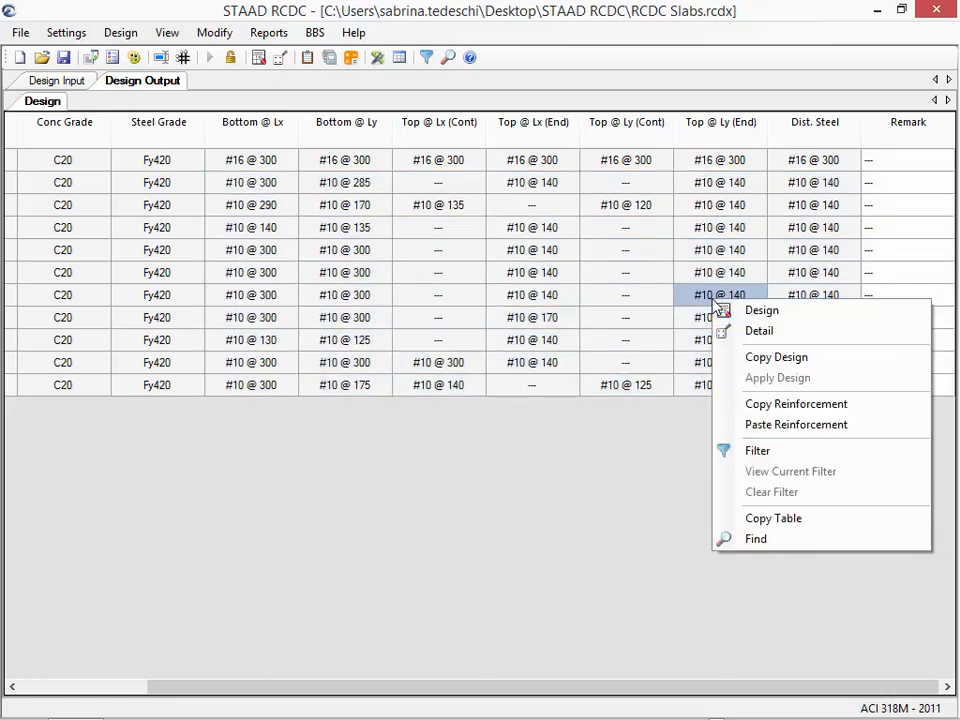
{"action": "left_click", "coordinate": [762, 426]}
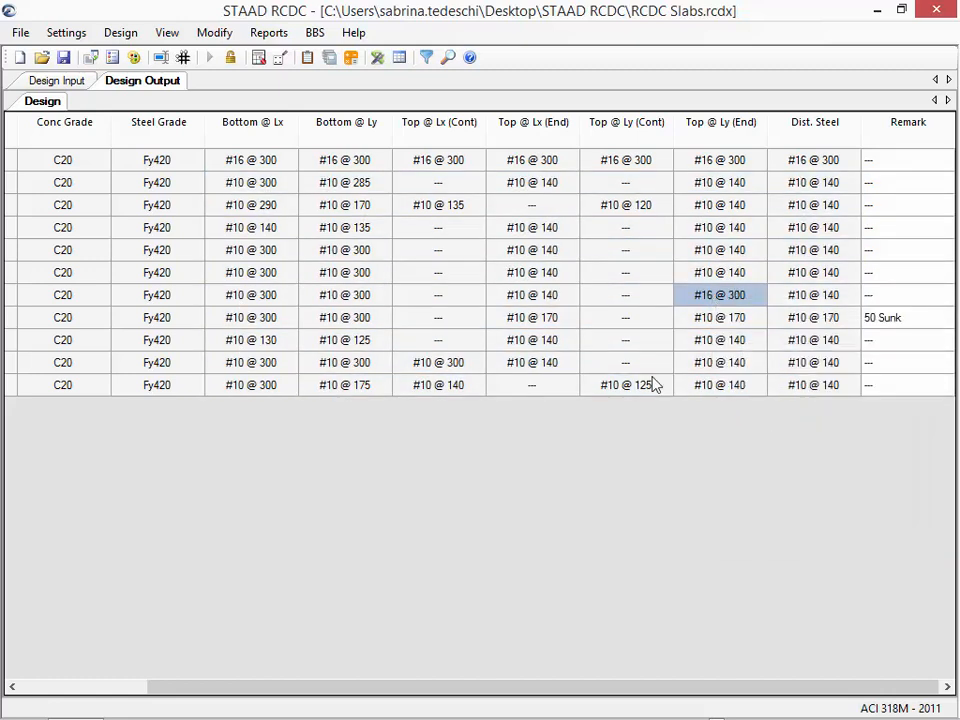
{"action": "left_click_drag", "start_coordinate": [225, 186], "coordinate": [818, 384]}
{"action": "right_click", "coordinate": [514, 294]}
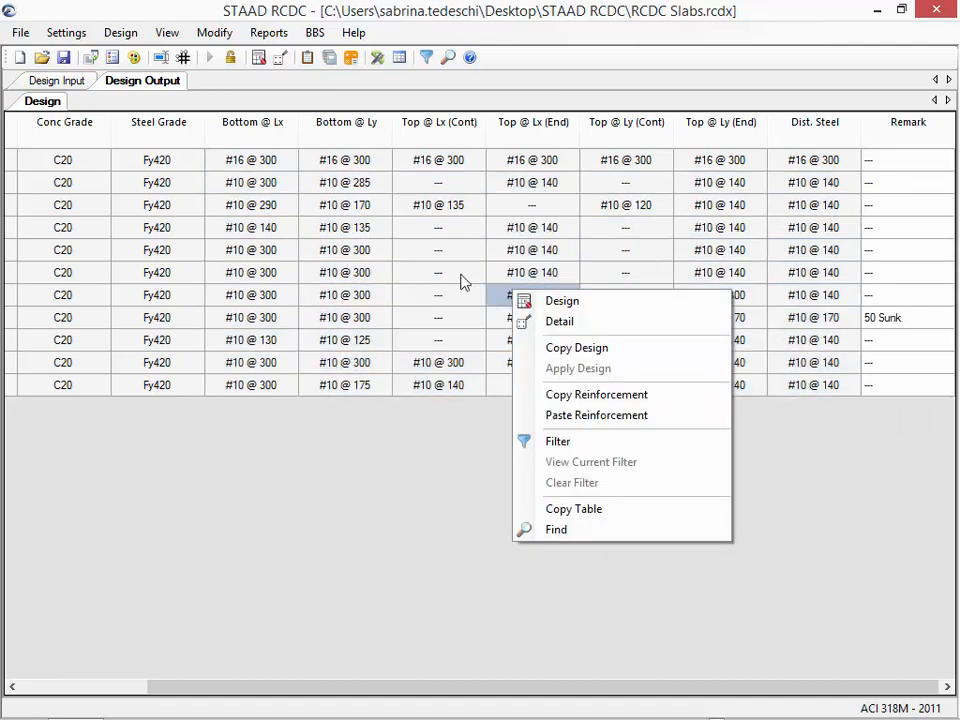
Paste S1's copied reinforcement onto slabs S2 to S12, covering every column from Bottom @ Lx to Dist. Steel
{"action": "left_click_drag", "start_coordinate": [236, 186], "coordinate": [625, 184]}
{"action": "left_click_drag", "start_coordinate": [735, 230], "coordinate": [801, 386]}
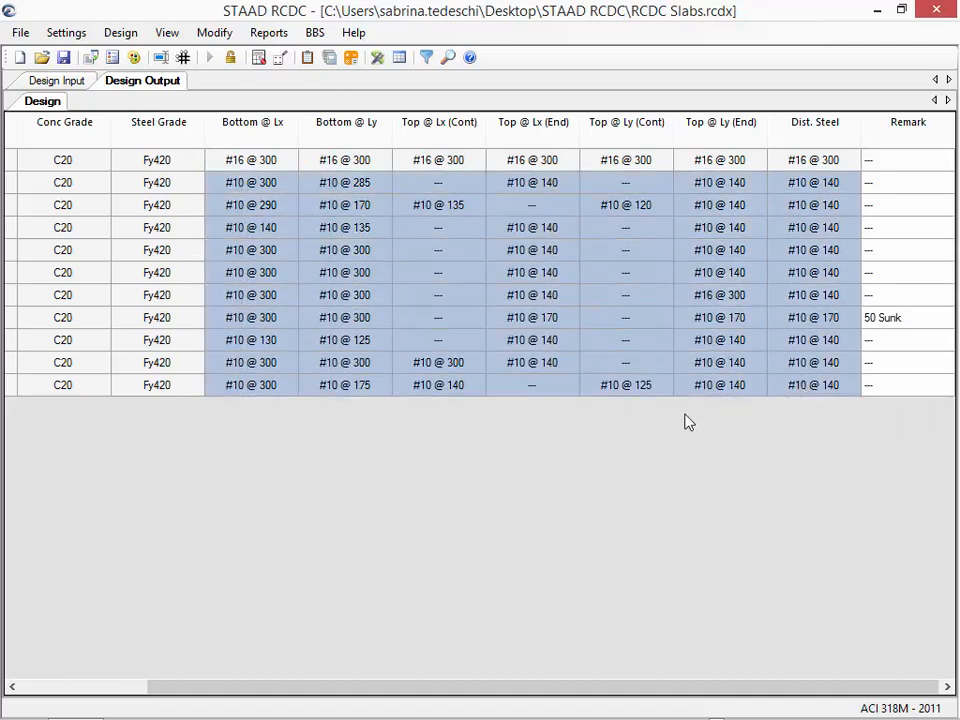
{"action": "right_click", "coordinate": [681, 413]}
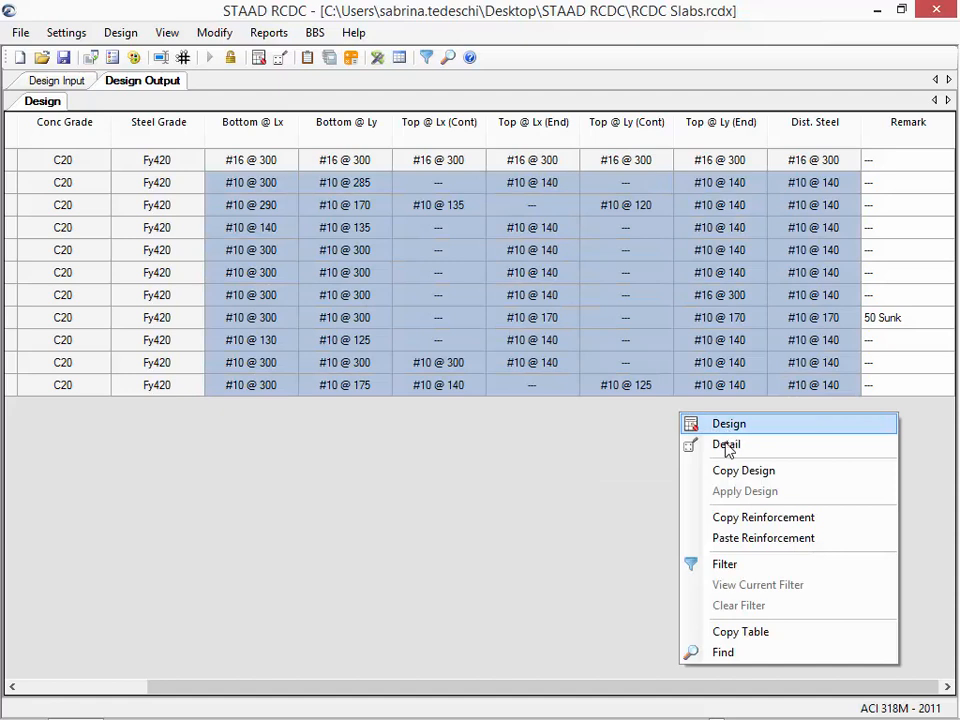
{"action": "left_click", "coordinate": [735, 540]}
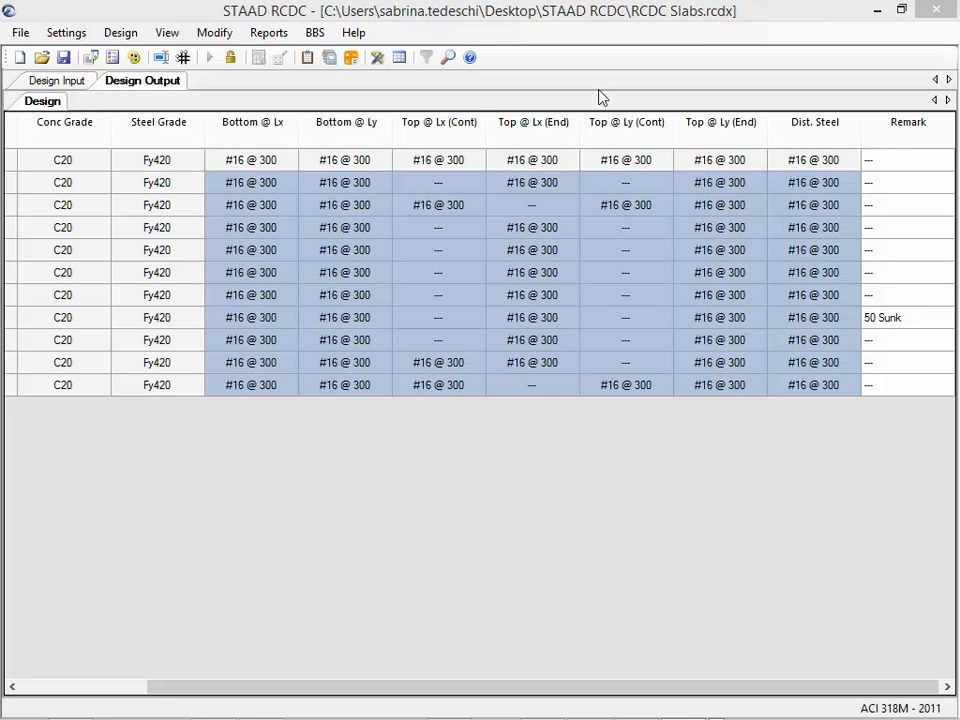
Generate the General Arrangement Plan of the slabs and inspect its beam legend and slab layout
{"action": "left_click", "coordinate": [270, 35]}
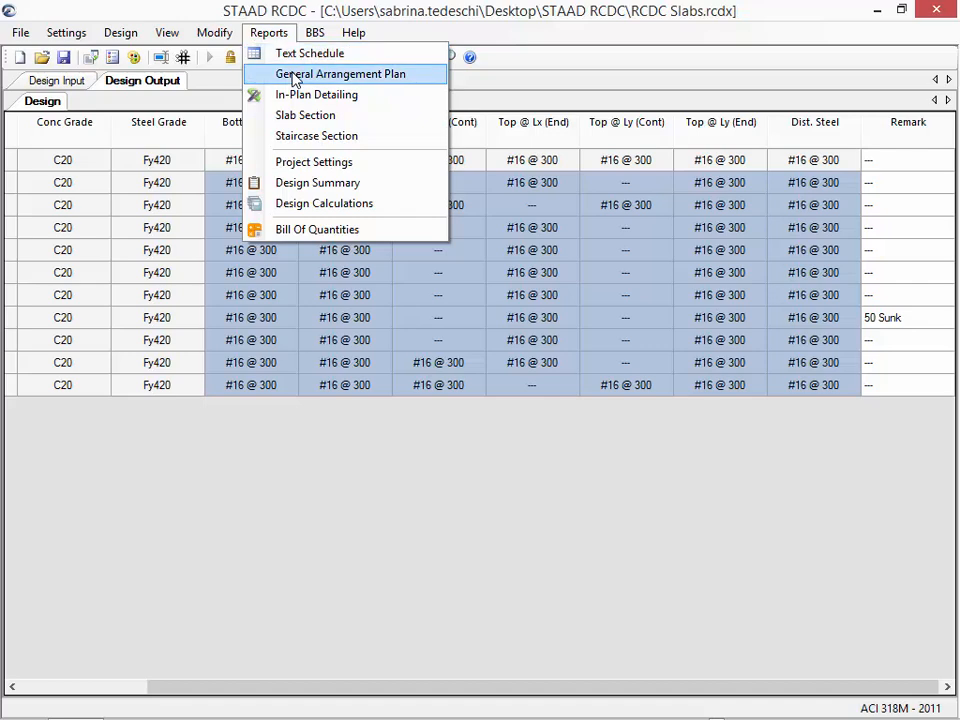
{"action": "left_click", "coordinate": [295, 76]}
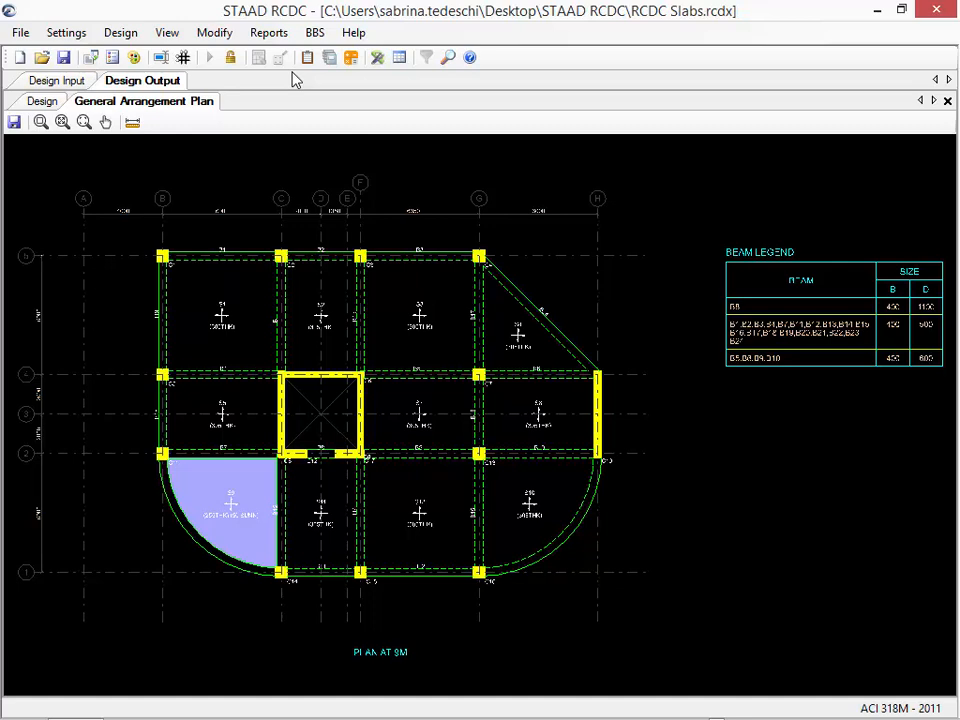
{"action": "middle_click_drag", "start_coordinate": [769, 334], "coordinate": [706, 337]}
{"action": "scroll", "coordinate": [760, 378], "scroll_direction": "up", "scroll_amount": 2}
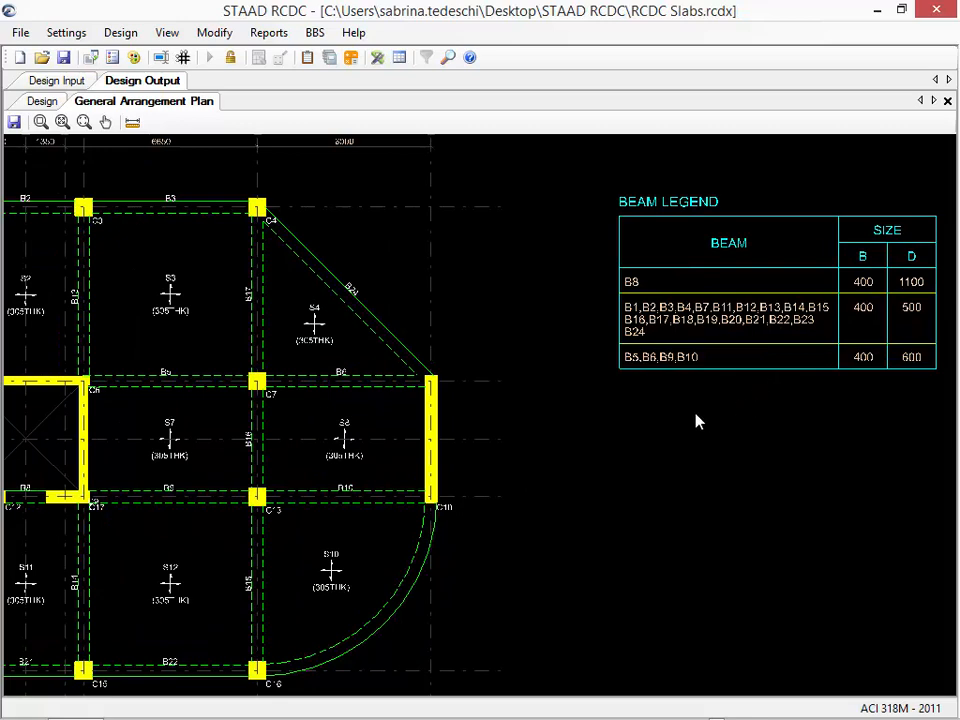
{"action": "scroll", "coordinate": [720, 418], "scroll_direction": "down", "scroll_amount": 1}
{"action": "middle_click_drag", "start_coordinate": [733, 417], "coordinate": [782, 386]}
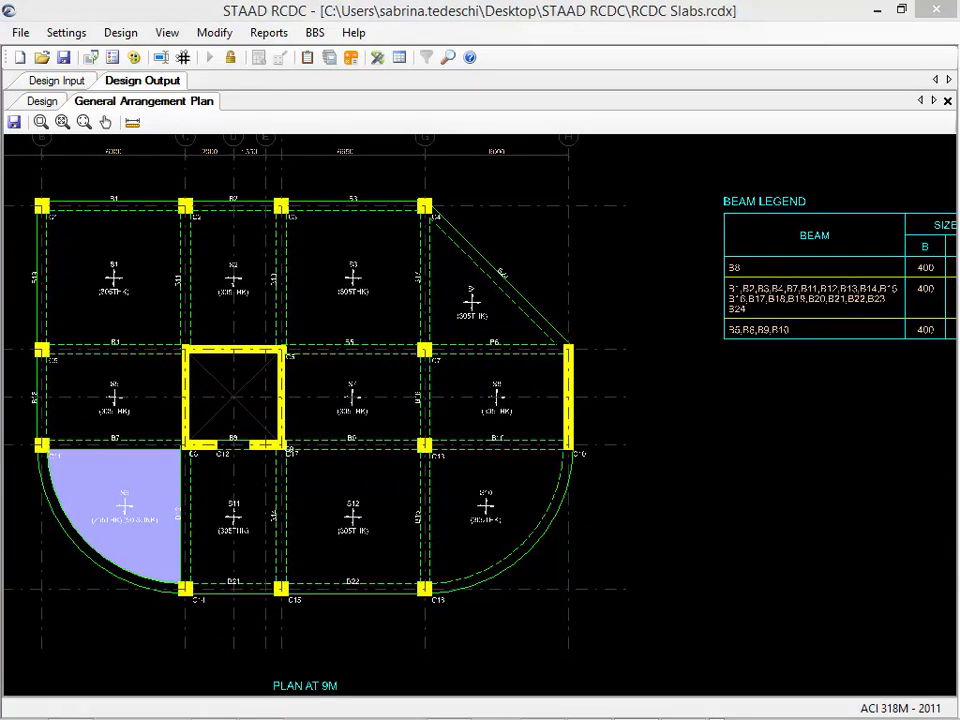
Generate the slab Text Schedule for the 9M level, and the in-plan detailing layouts of top and bottom reinforcement
{"action": "left_click", "coordinate": [266, 34]}
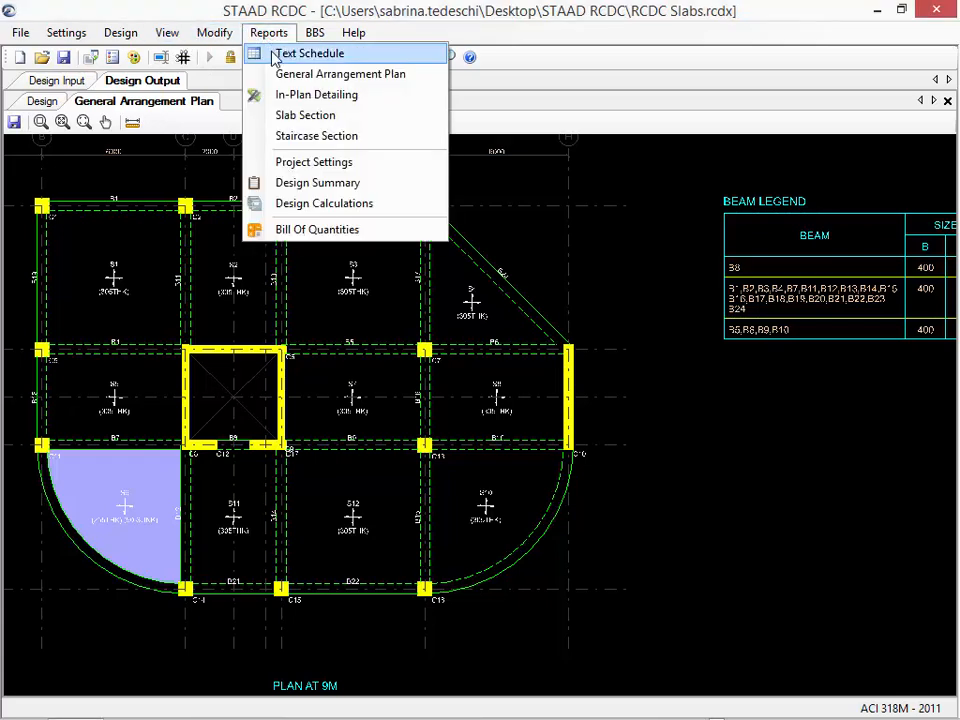
{"action": "left_click", "coordinate": [273, 56]}
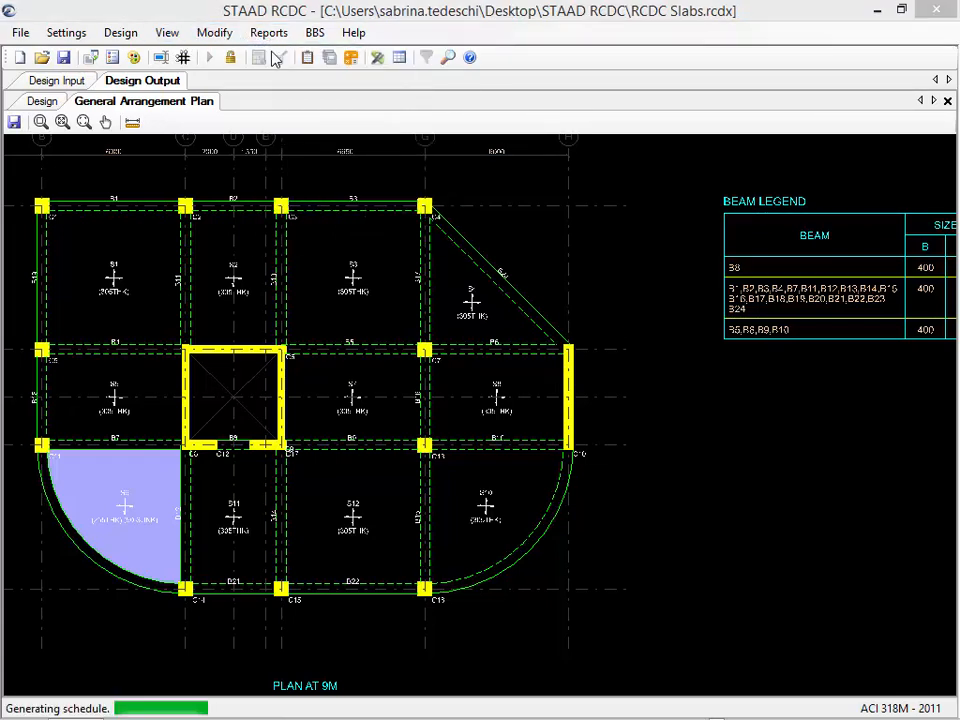
{"action": "left_click", "coordinate": [466, 434]}
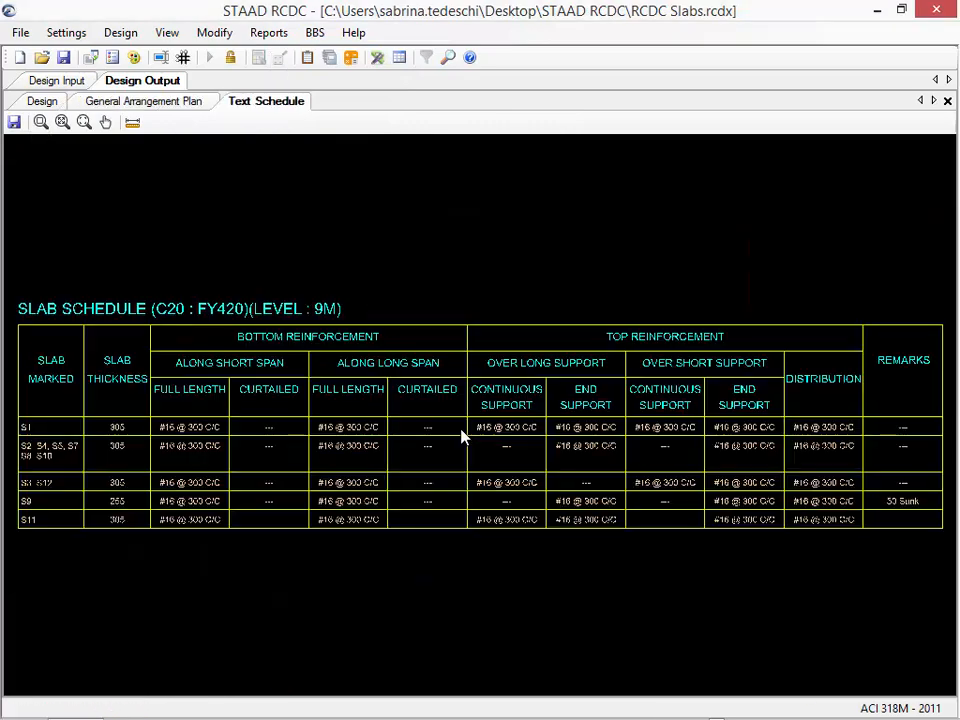
{"action": "scroll", "coordinate": [321, 456], "scroll_direction": "up", "scroll_amount": 3}
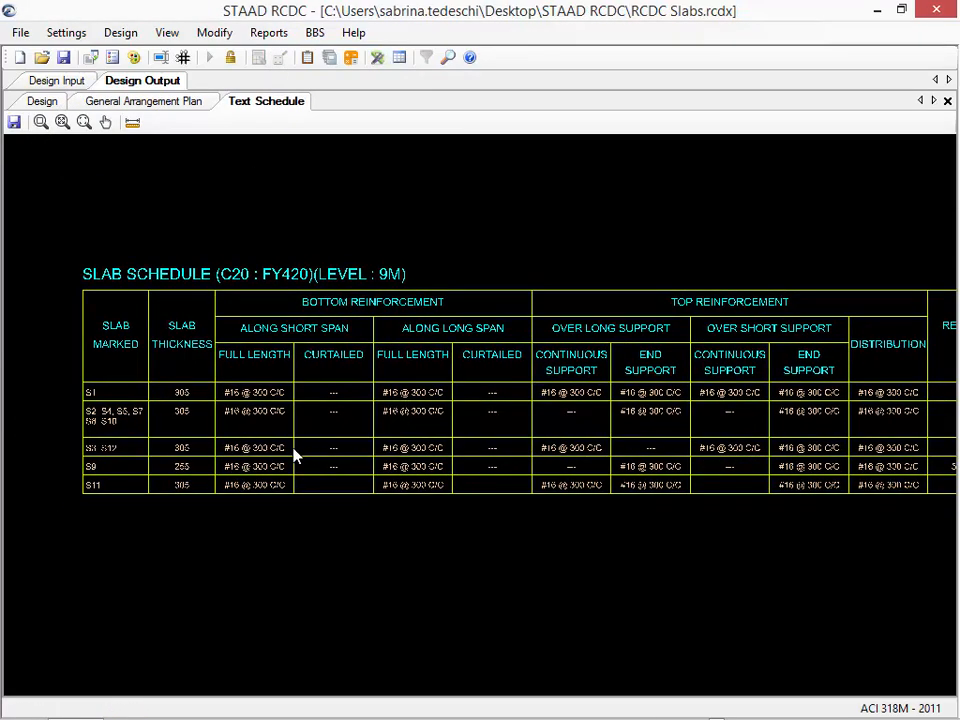
{"action": "middle_click_drag", "start_coordinate": [313, 450], "coordinate": [501, 444]}
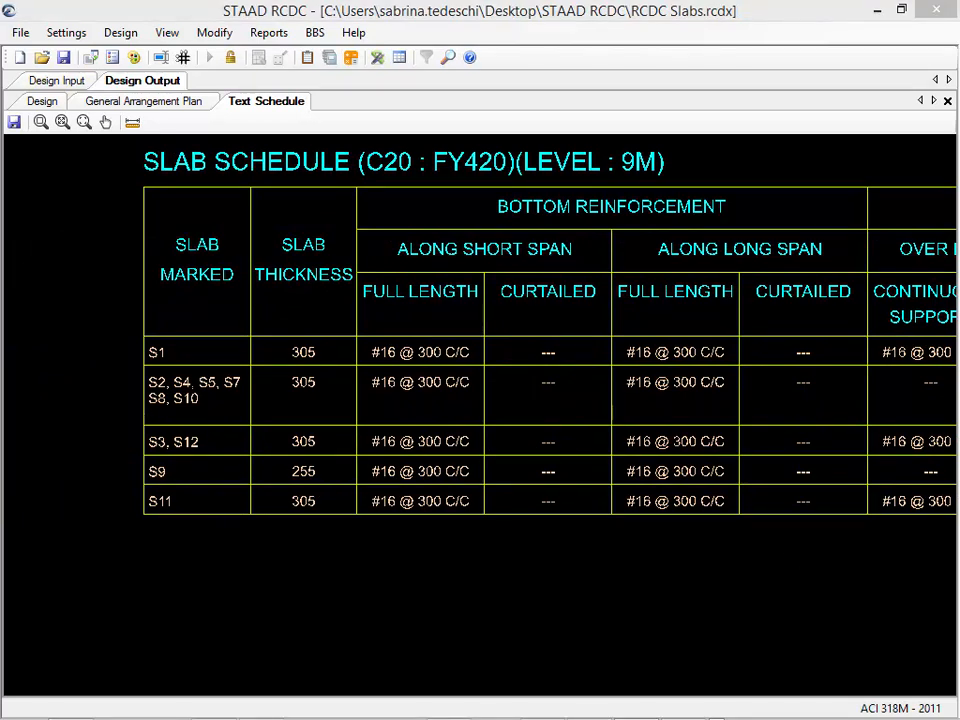
{"action": "left_click", "coordinate": [266, 33]}
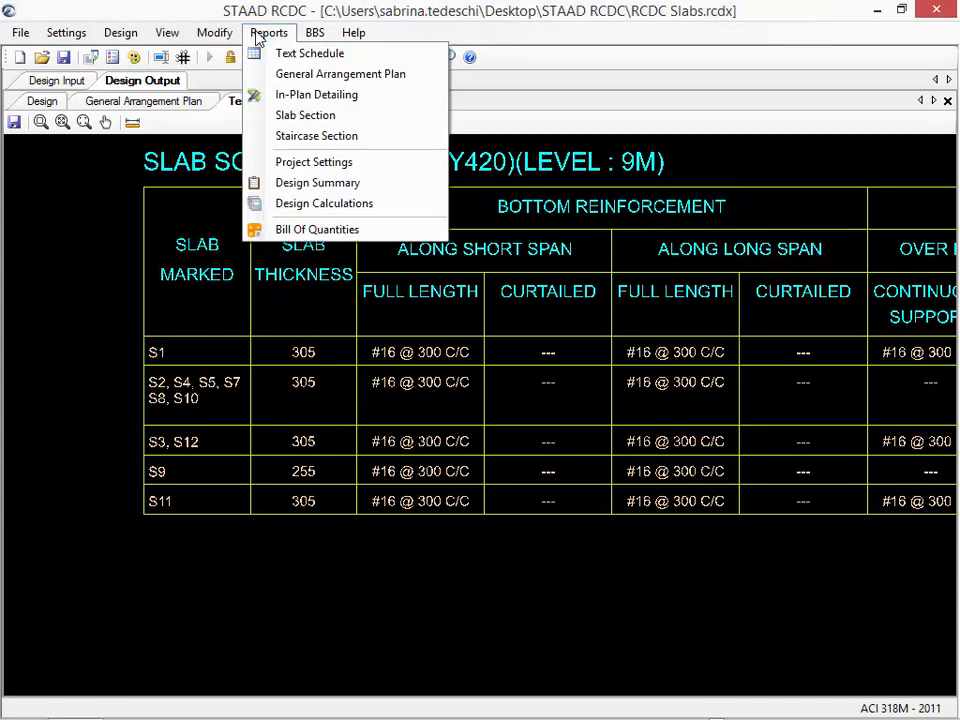
{"action": "left_click", "coordinate": [315, 117]}
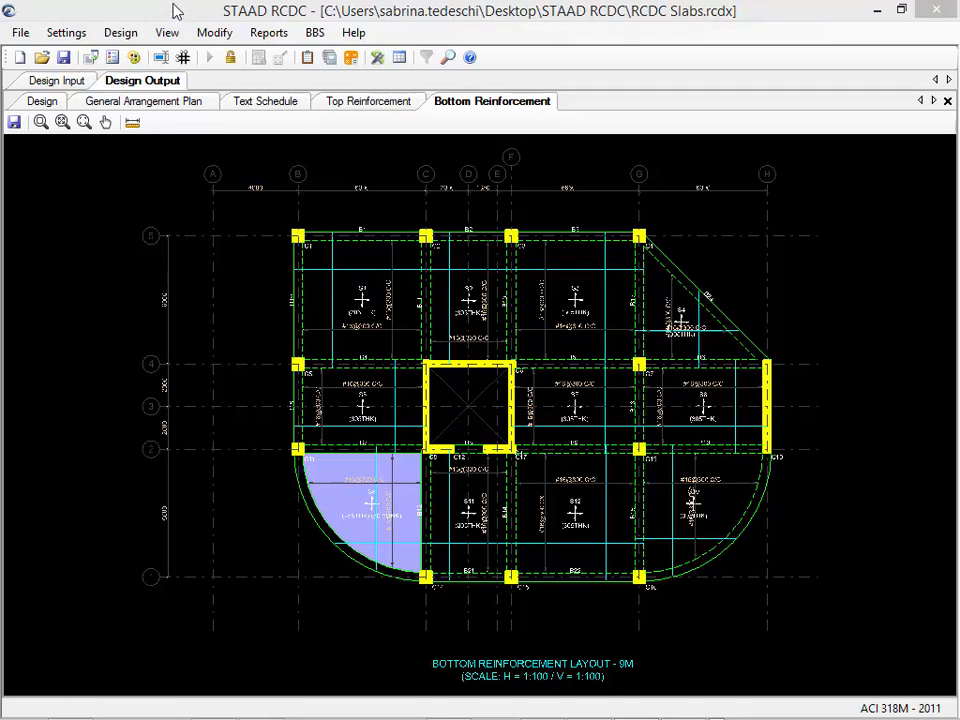
Generate a Bill of Quantities report for the slabs with the BOQ Summary included
{"action": "left_click", "coordinate": [268, 34]}
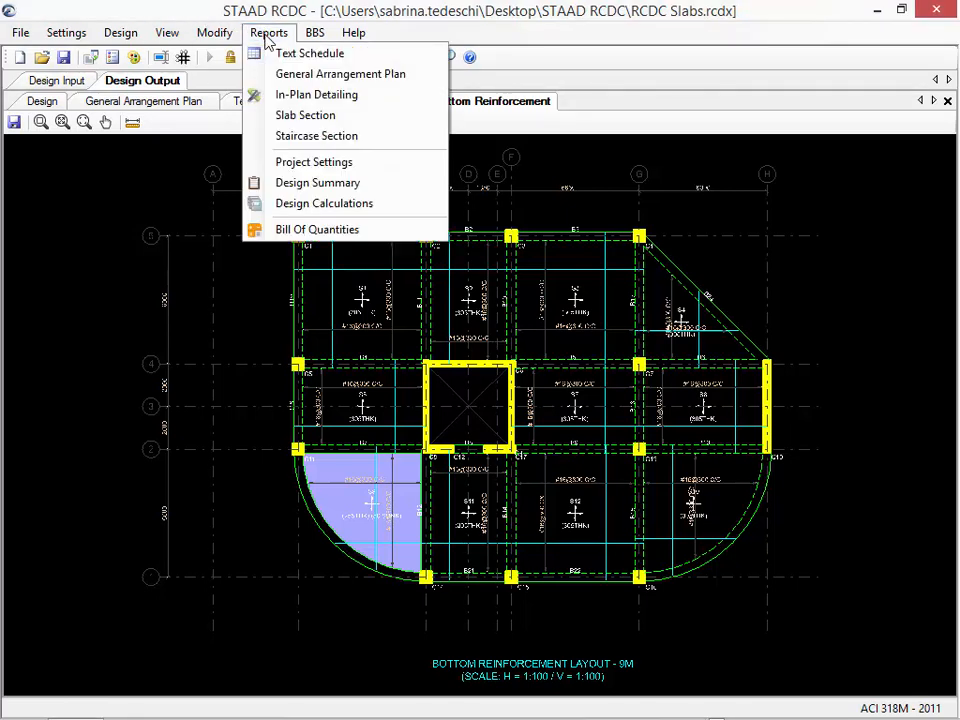
{"action": "left_click", "coordinate": [303, 229]}
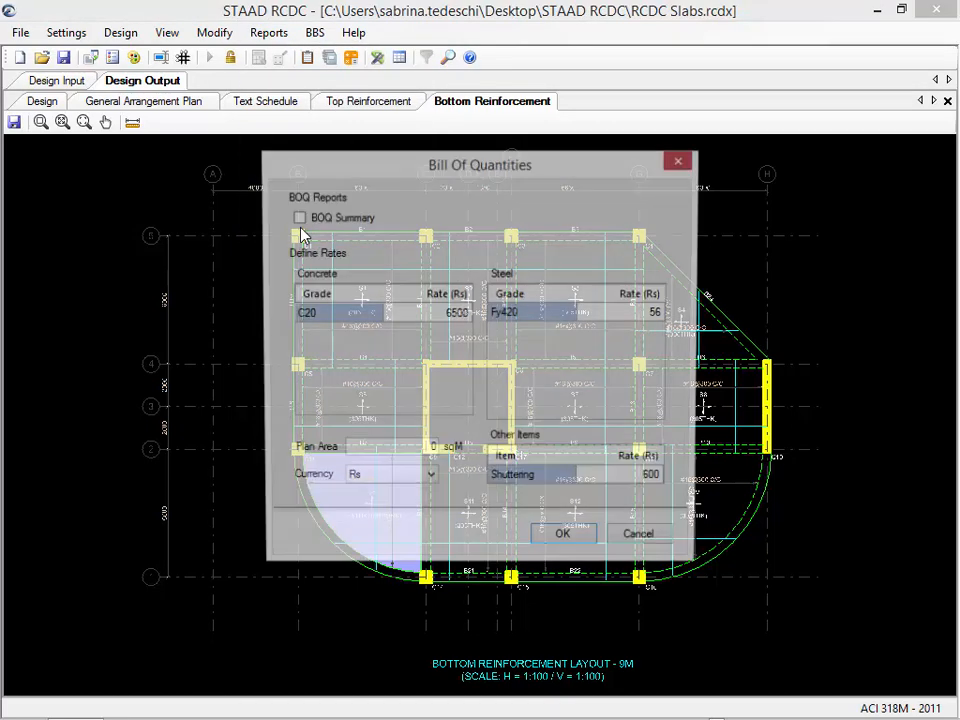
{"action": "left_click", "coordinate": [298, 218]}
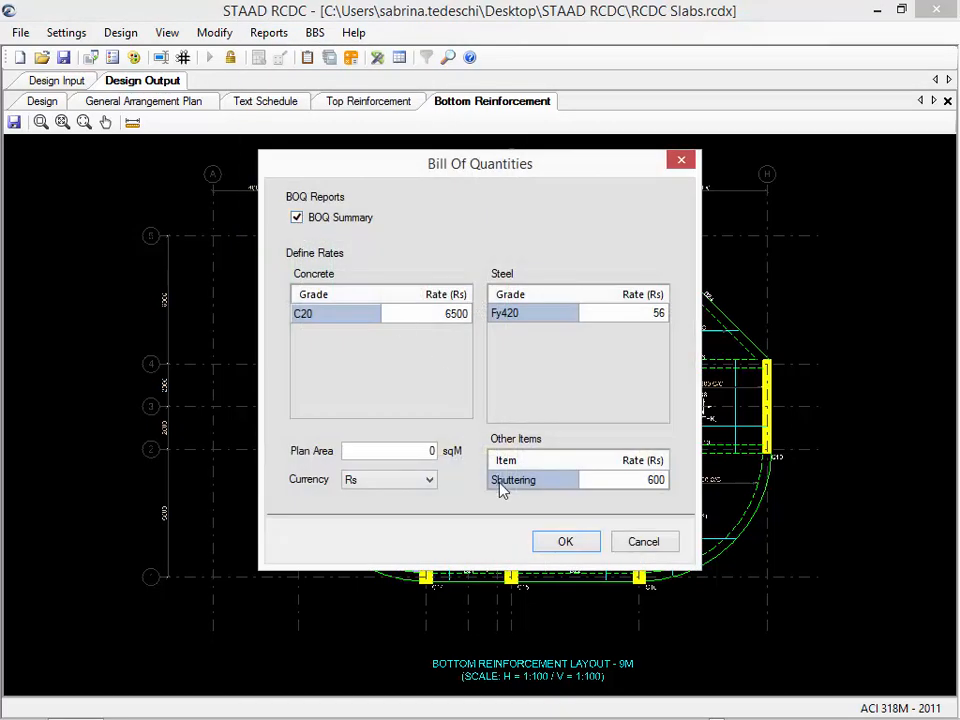
{"action": "left_click", "coordinate": [560, 544]}
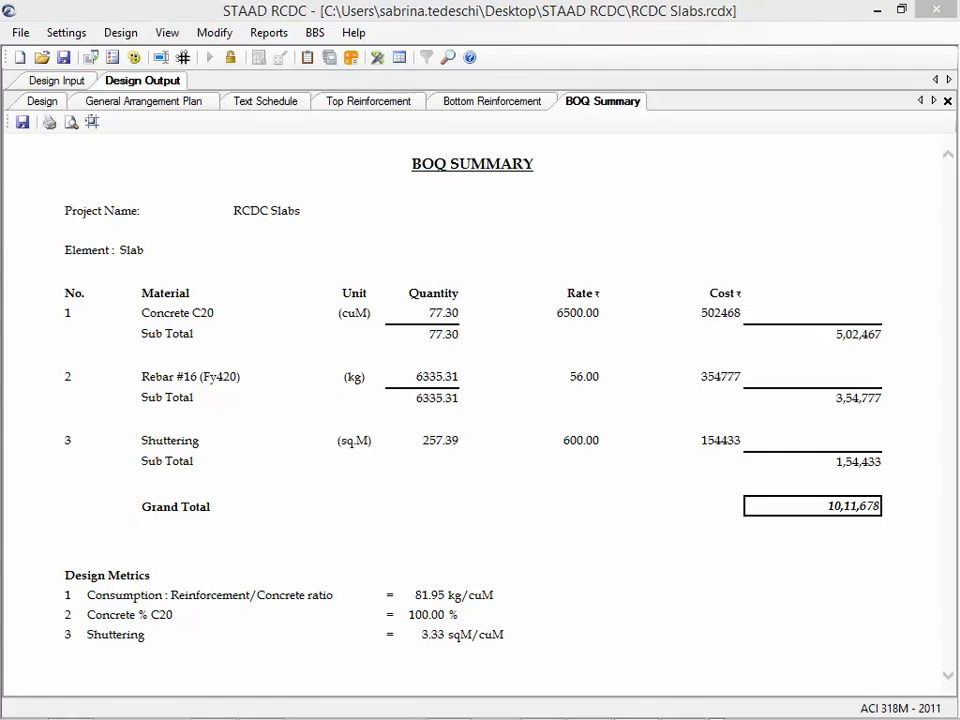
Generate the slab Design Summary report and review the reinforcement listed for each slab
{"action": "left_click", "coordinate": [268, 36]}
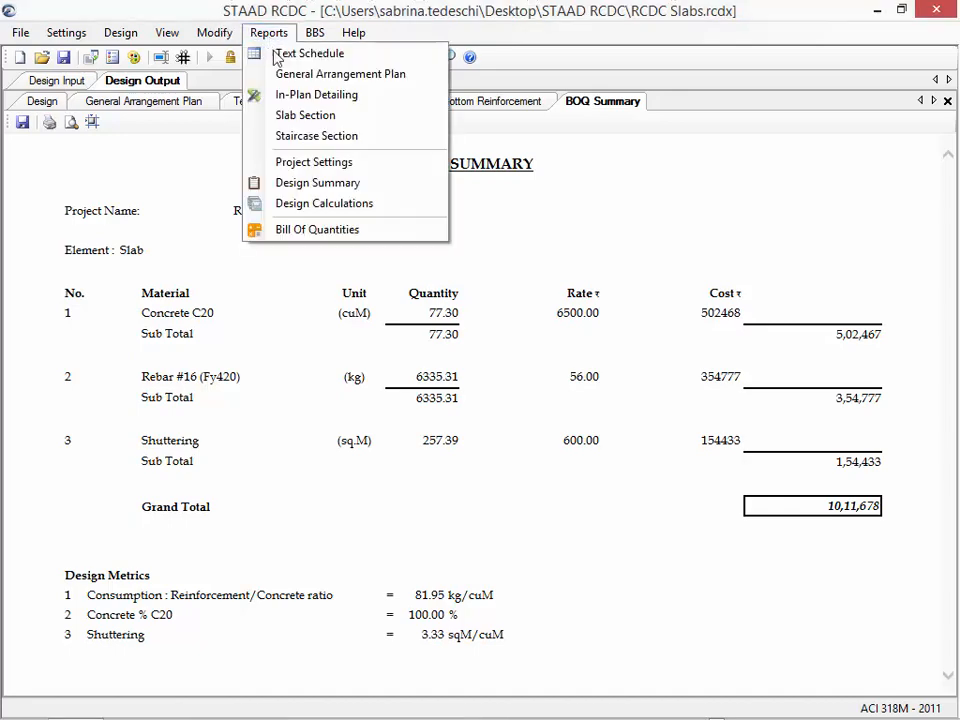
{"action": "left_click", "coordinate": [318, 185]}
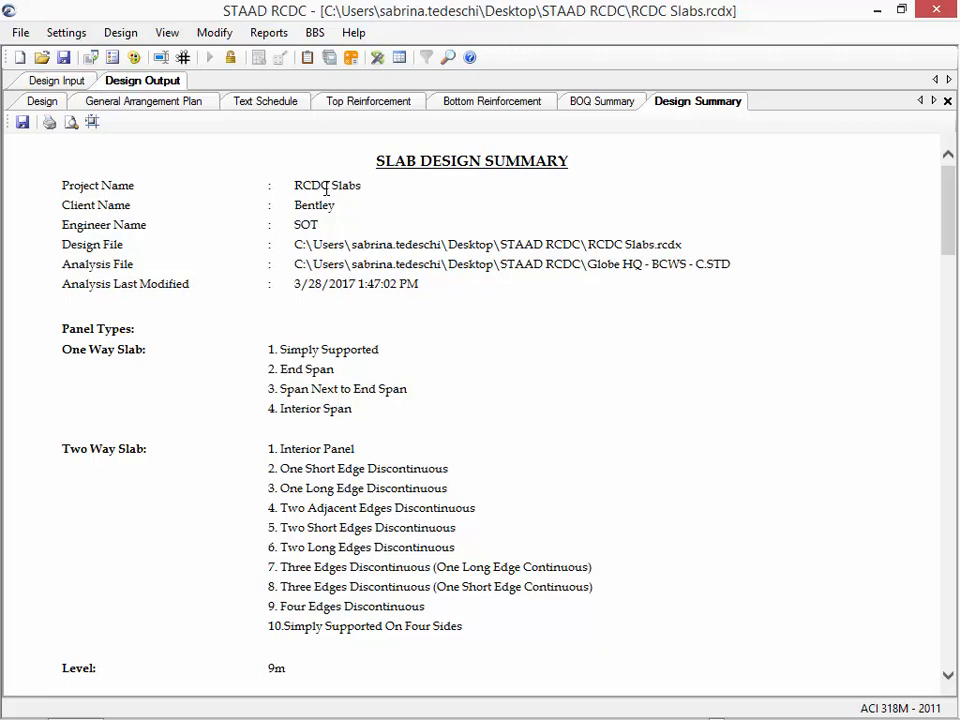
{"action": "scroll", "coordinate": [437, 347], "scroll_direction": "down", "scroll_amount": 8}
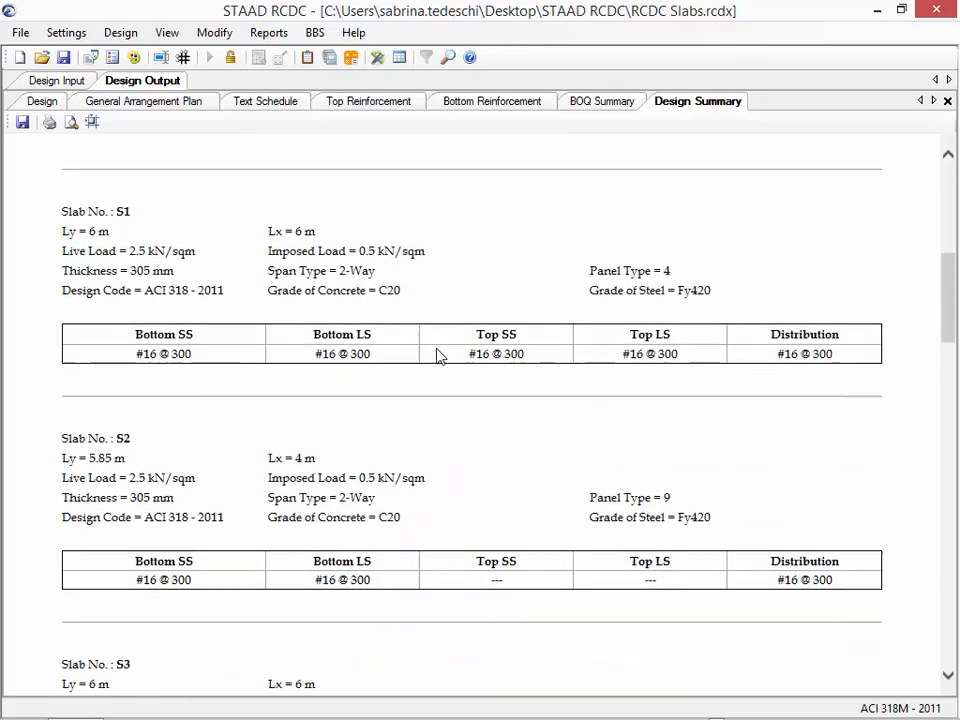
{"action": "scroll", "coordinate": [437, 355], "scroll_direction": "down", "scroll_amount": 7}
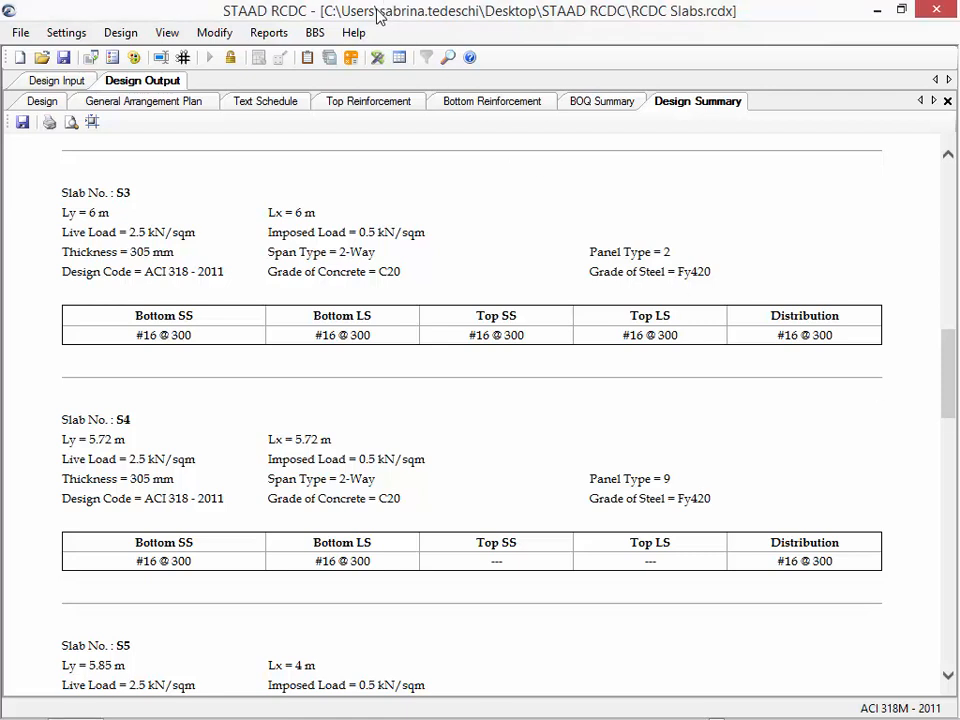
Generate the Design Calculations report for slab S1 only and review its input data and beam stiffness table
{"action": "left_click", "coordinate": [269, 33]}
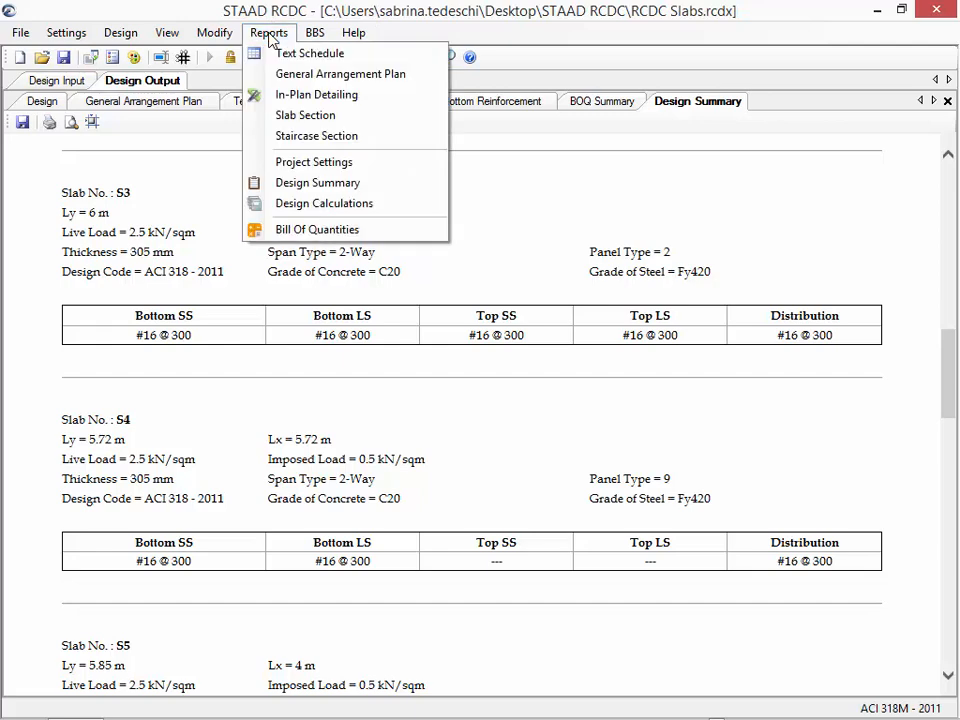
{"action": "left_click", "coordinate": [298, 205]}
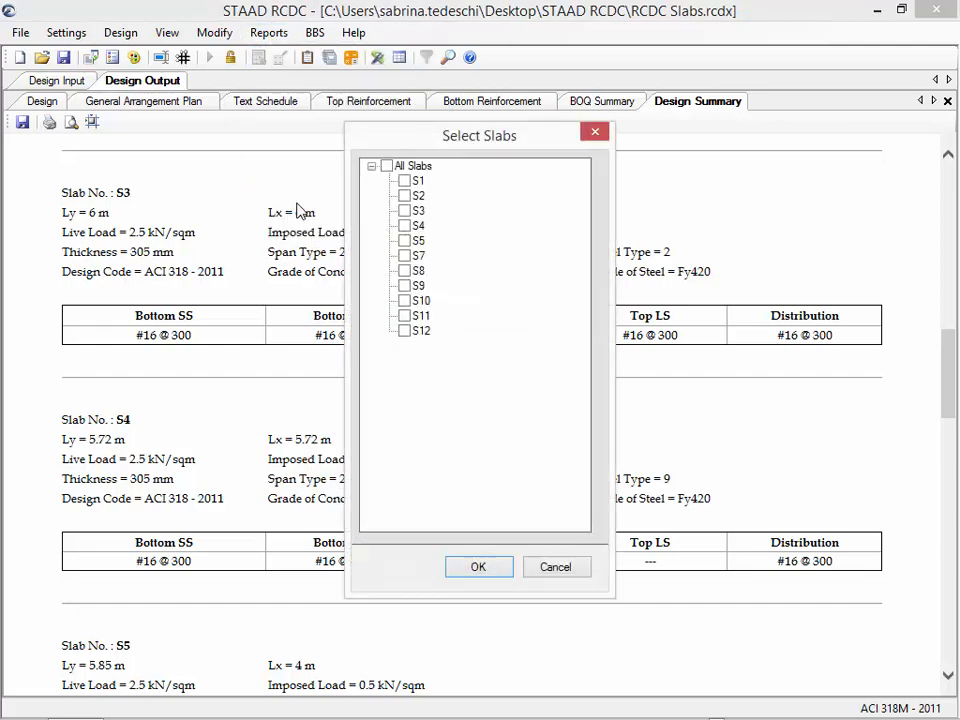
{"action": "left_click", "coordinate": [405, 182]}
{"action": "left_click", "coordinate": [480, 569]}
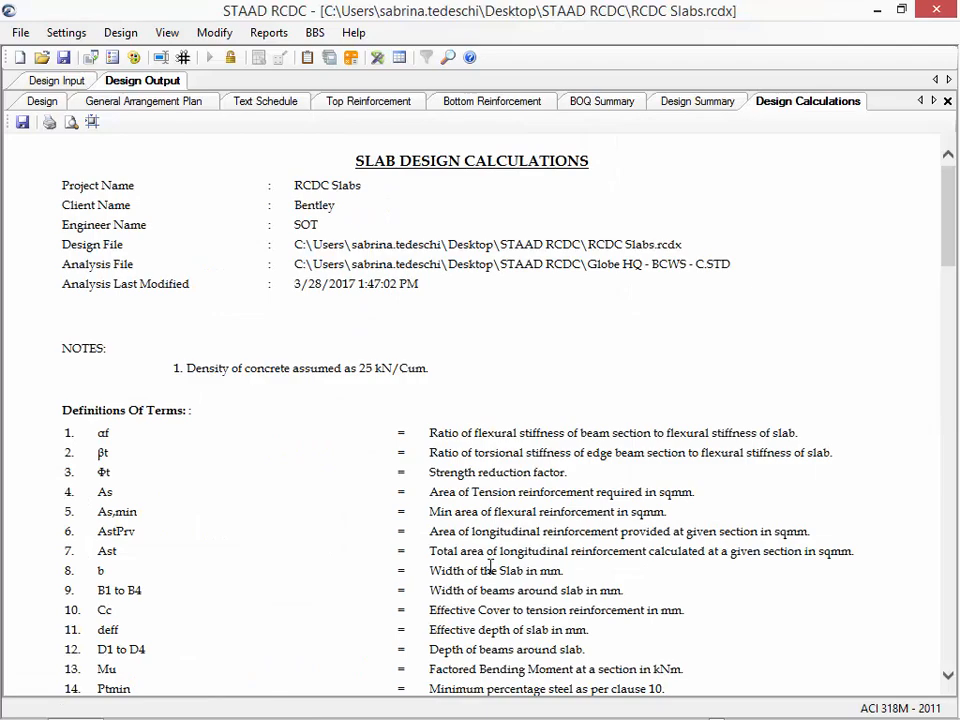
{"action": "scroll", "coordinate": [492, 568], "scroll_direction": "down", "scroll_amount": 10}
{"action": "scroll", "coordinate": [490, 572], "scroll_direction": "down", "scroll_amount": 15}
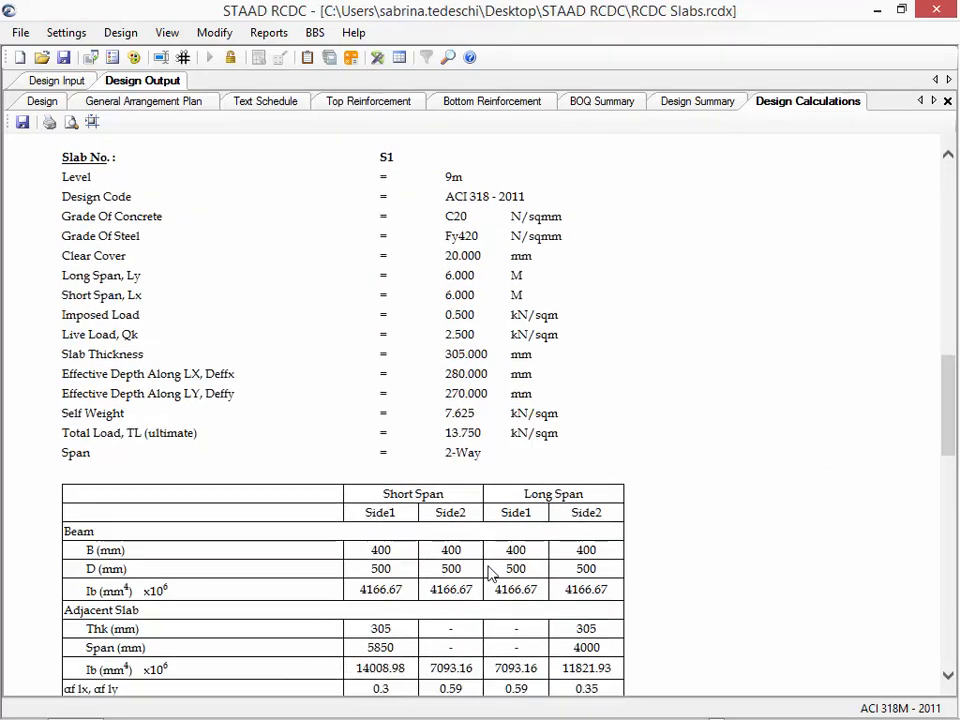